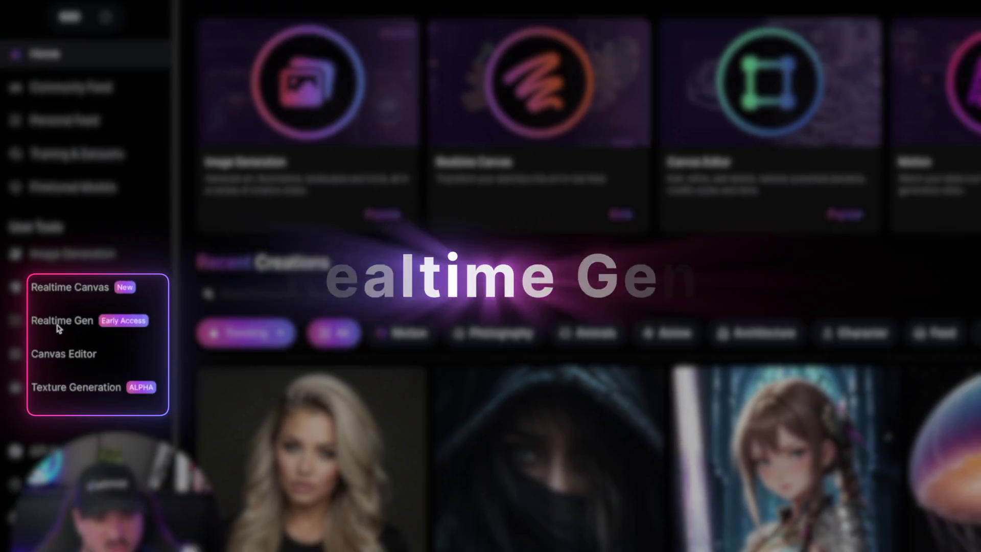
click(69, 330)
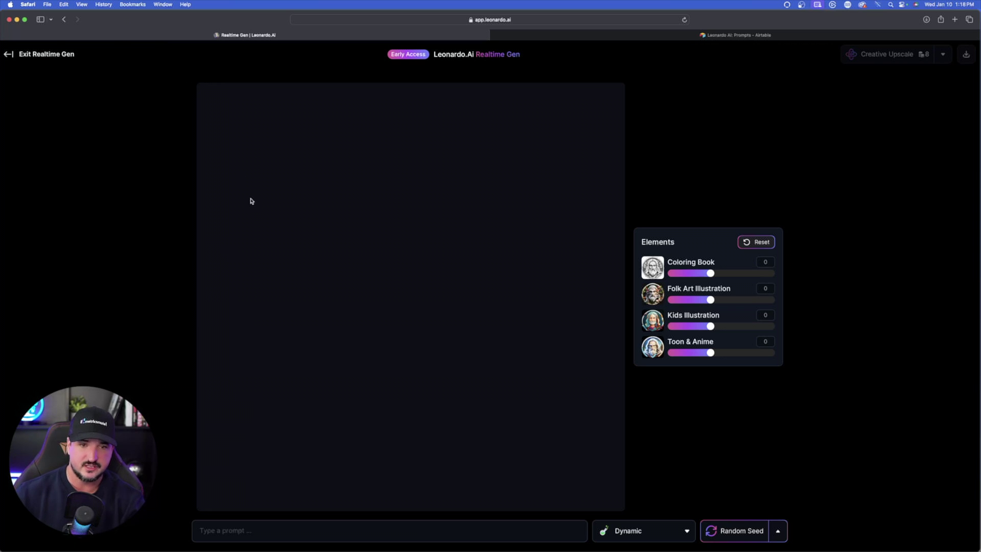
click(330, 532)
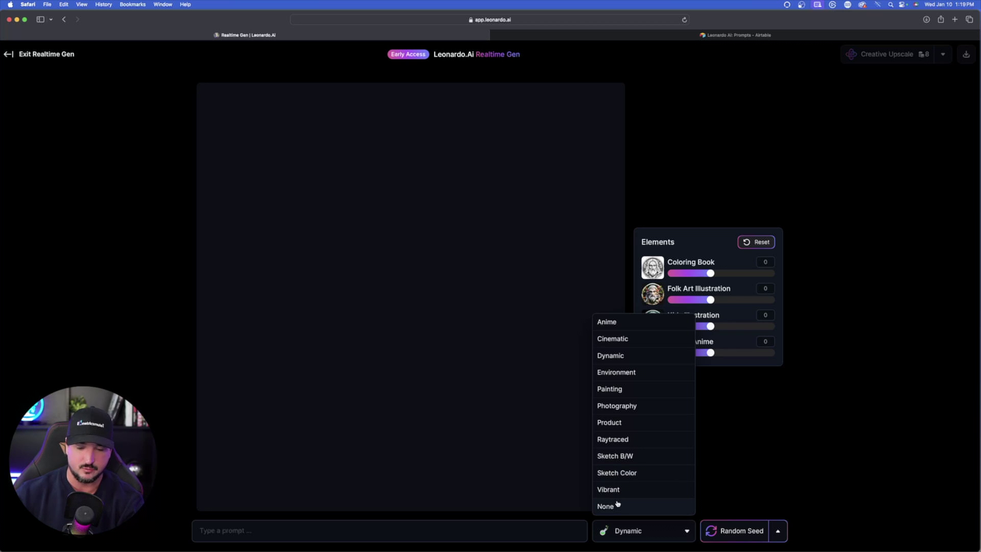
click(705, 431)
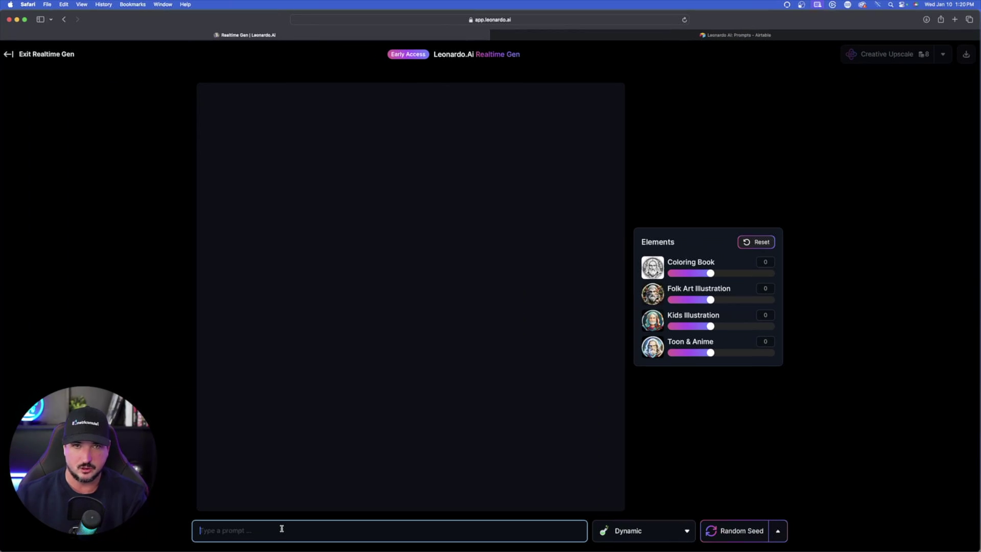
Write a beach prompt, trying palm trees and a background boat before ending on 'a beautiful beach with a cruise ship in the water'
text(a beautiful beac)
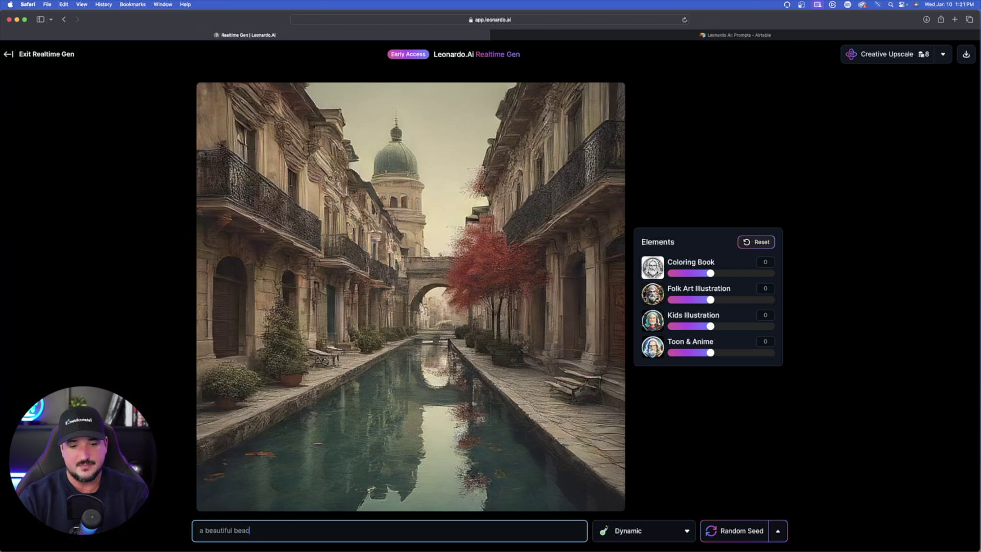
text(h)
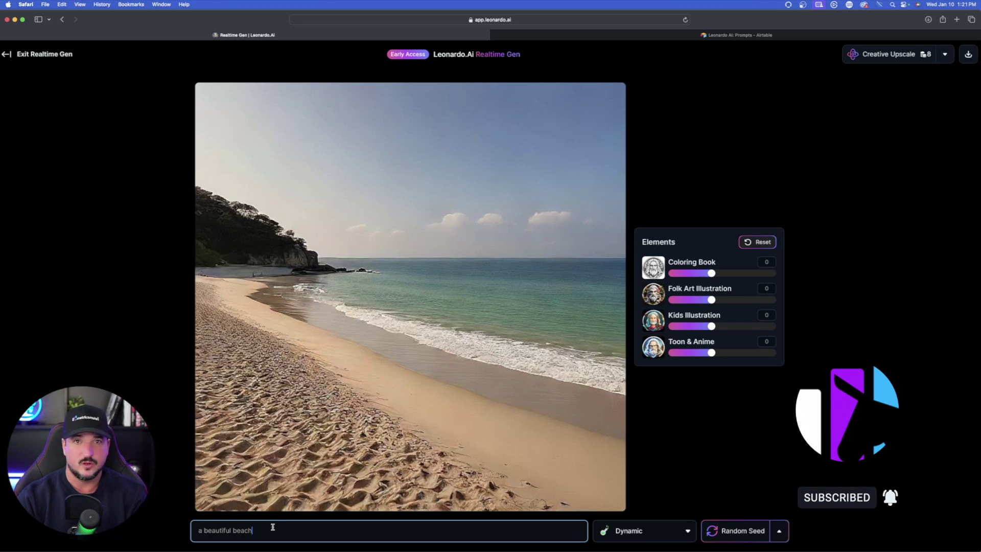
text(with palm trees)
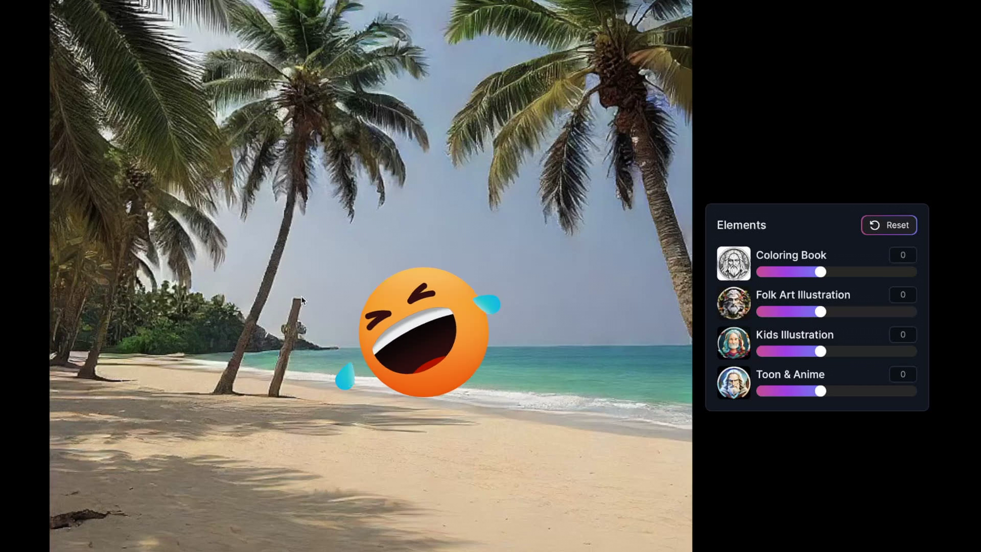
key(BackSpace)
key(BackSpace)
key(BackSpace)
key(BackSpace)
key(BackSpace)
key(BackSpace)
key(BackSpace)
key(BackSpace)
key(BackSpace)
key(BackSpace)
text(a boat in the background)
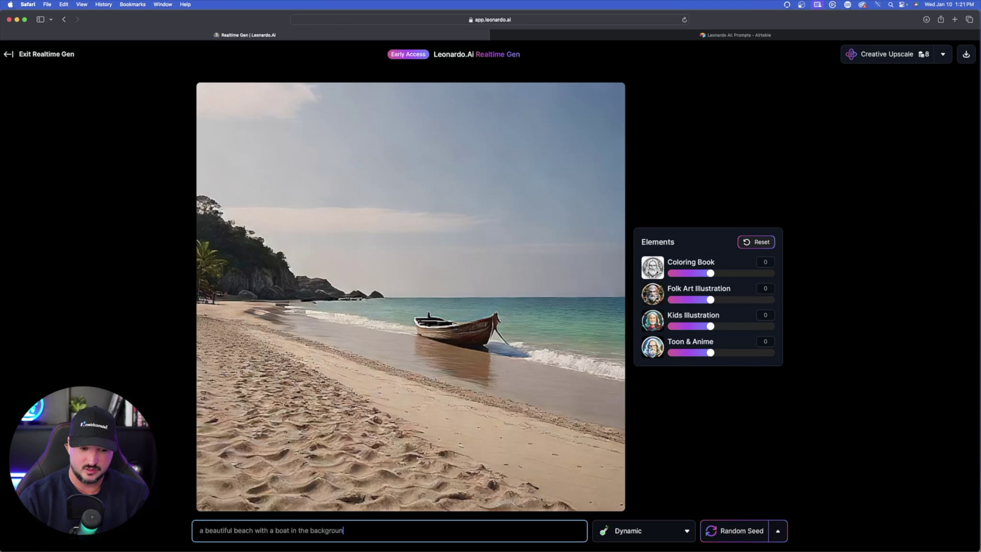
key(BackSpace)
key(BackSpace)
key(BackSpace)
key(BackSpace)
key(BackSpace)
key(BackSpace)
key(BackSpace)
key(BackSpace)
key(BackSpace)
key(BackSpace)
key(BackSpace)
key(BackSpace)
key(BackSpace)
key(BackSpace)
key(BackSpace)
key(BackSpace)
key(BackSpace)
key(BackSpace)
key(BackSpace)
key(BackSpace)
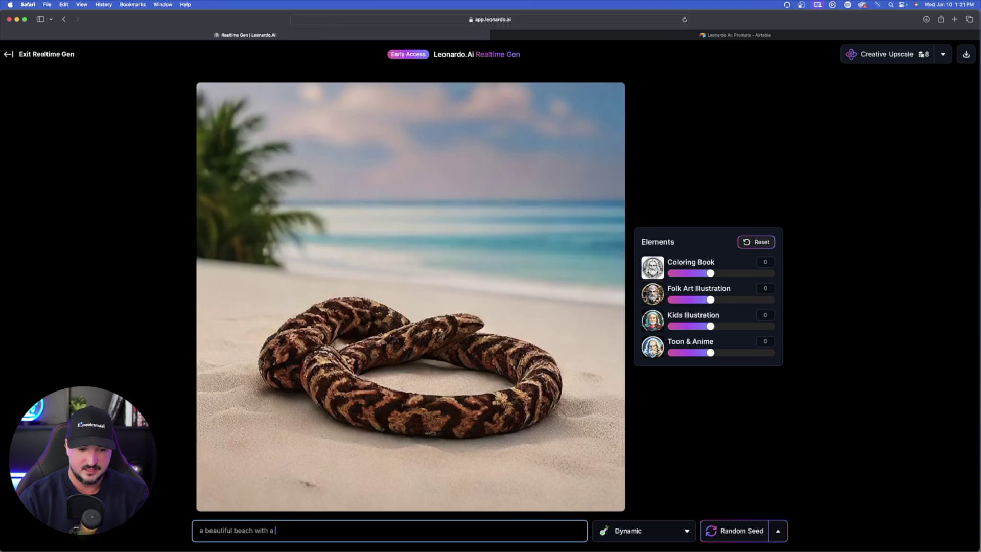
text(cruise ship in then)
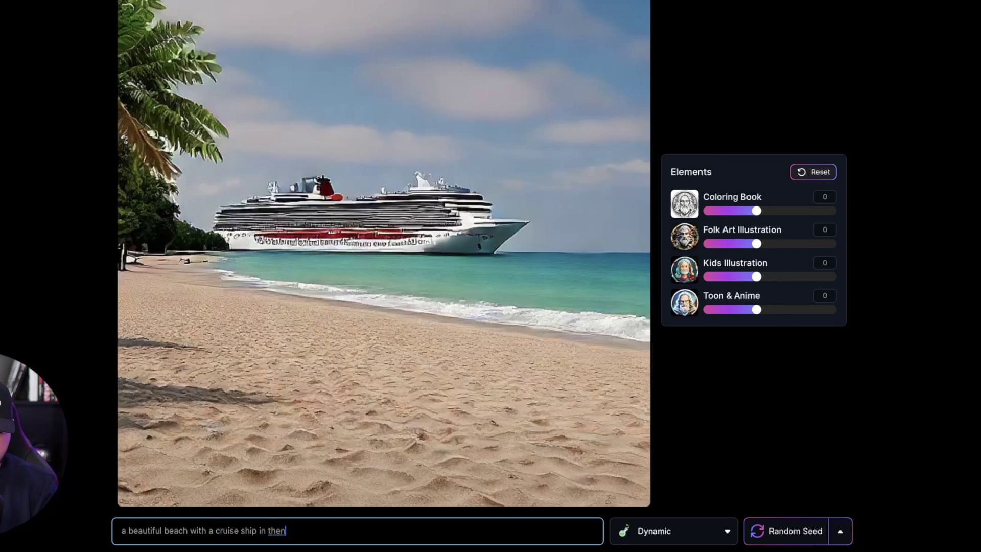
key(BackSpace)
text(water)
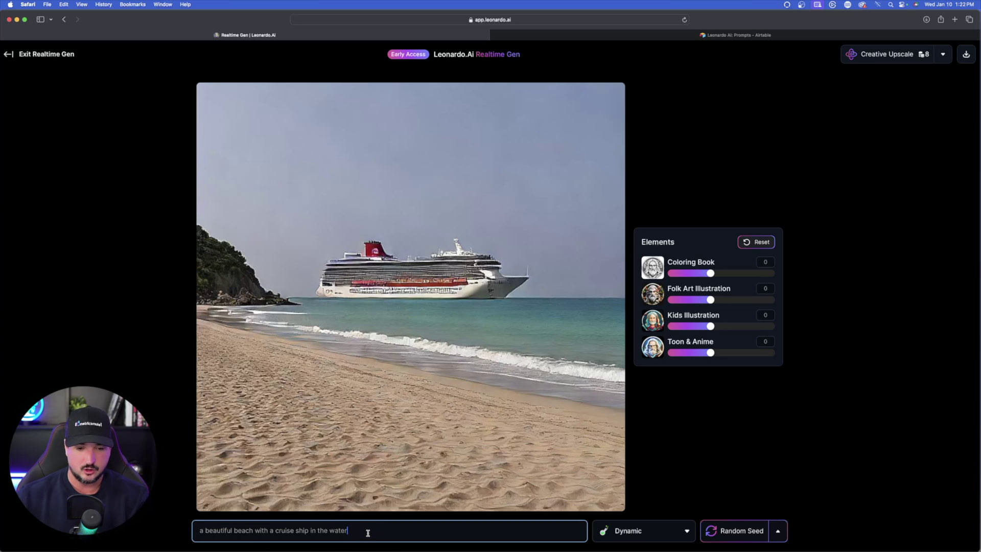
Replace the beach prompt with 'a beautiful woman with brown hair and green eyes', revising hair and eye colours
drag(368, 532, 258, 529)
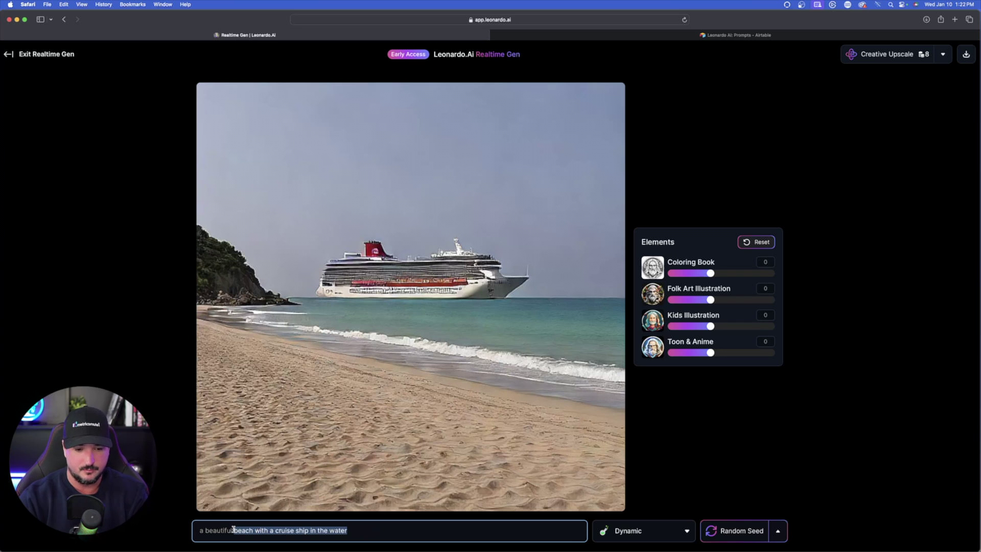
text(woman)
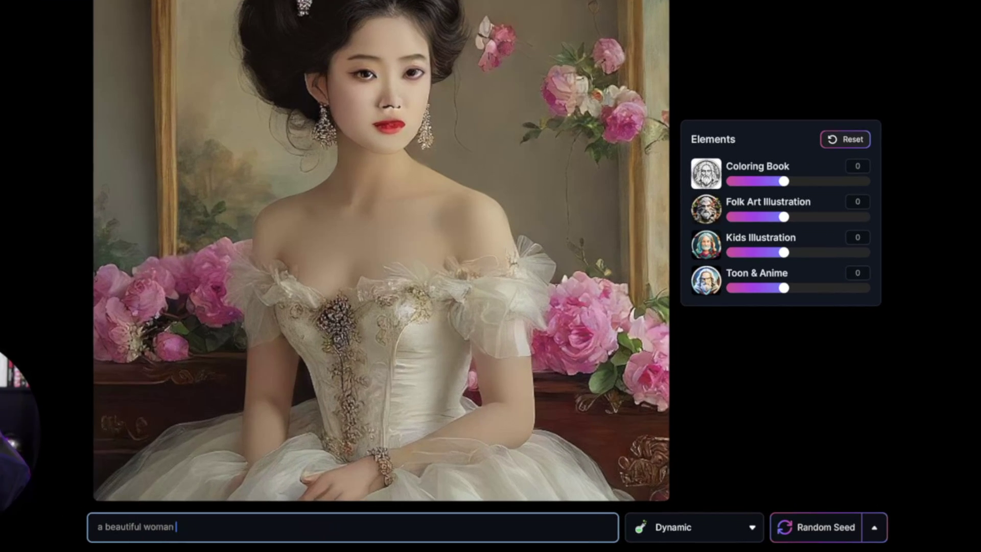
text( with blonde)
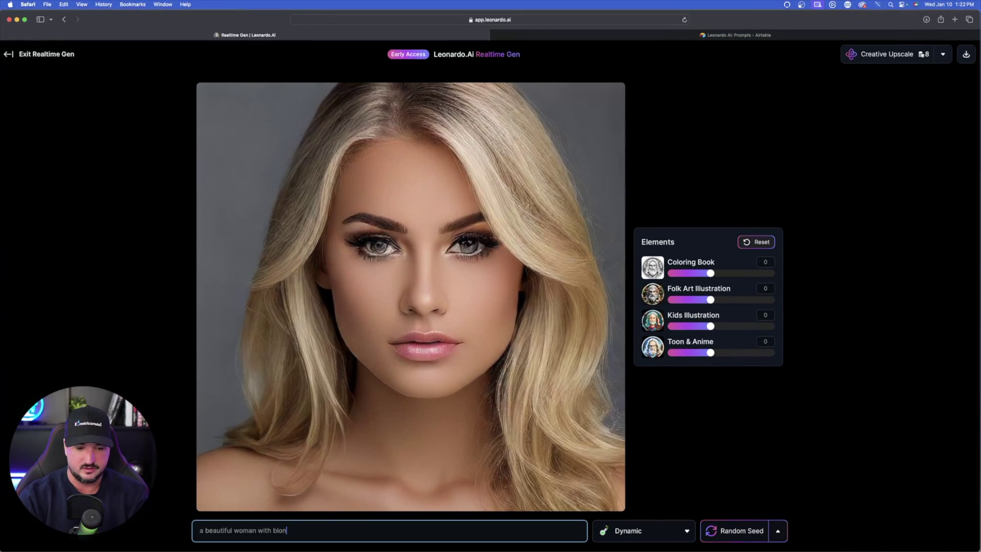
key(BackSpace)
key(BackSpace)
key(BackSpace)
text(rown hair)
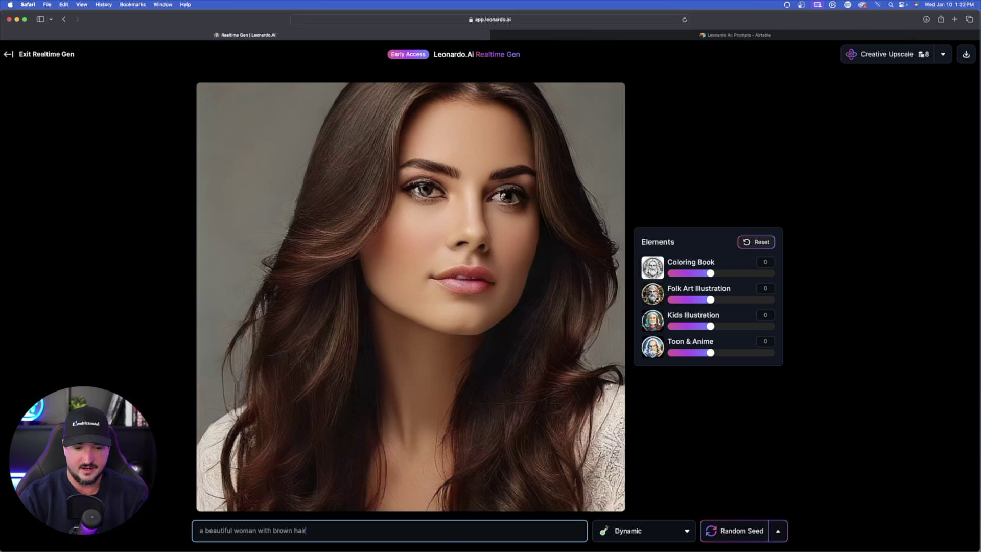
text( and blue eyes)
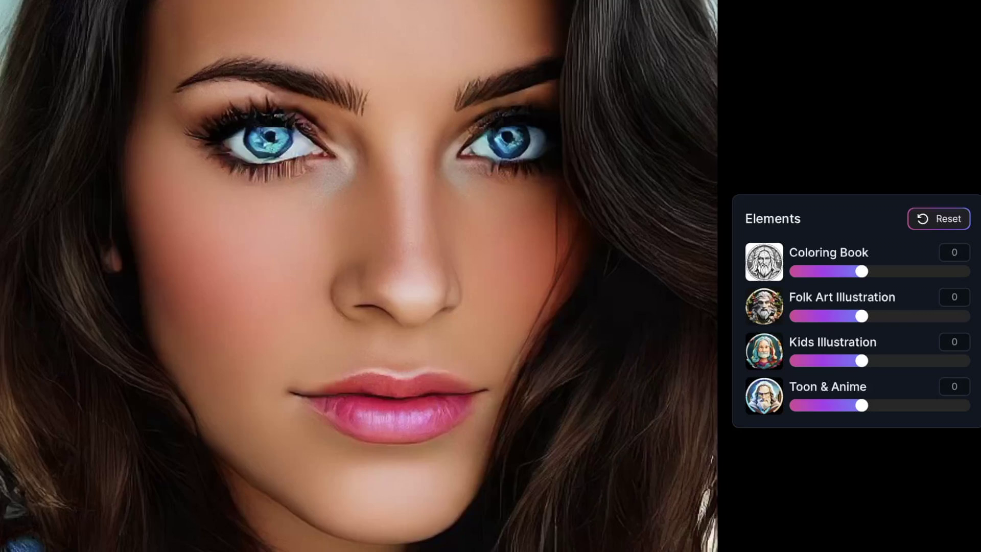
key(BackSpace)
key(BackSpace)
key(BackSpace)
key(BackSpace)
key(BackSpace)
key(BackSpace)
key(BackSpace)
key(BackSpace)
key(BackSpace)
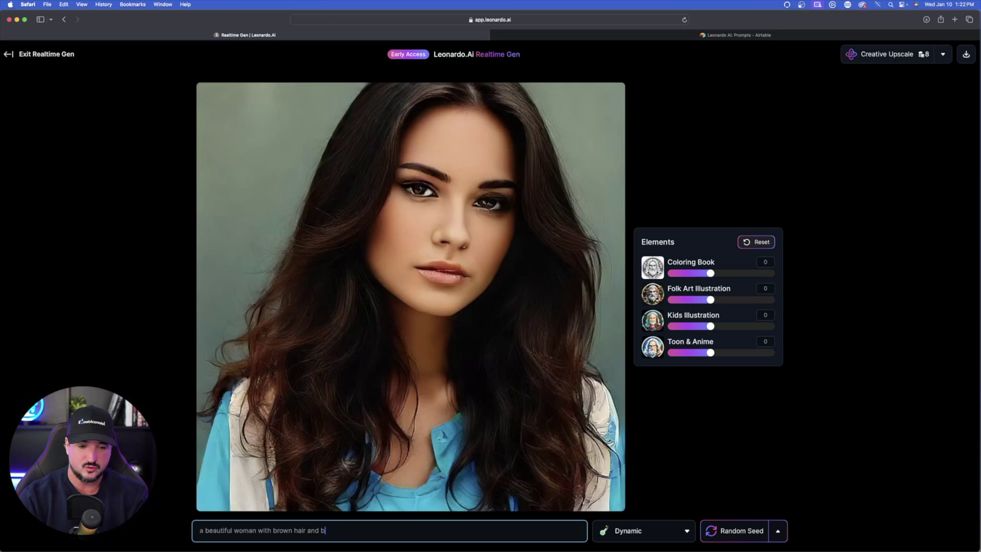
text(green eyes)
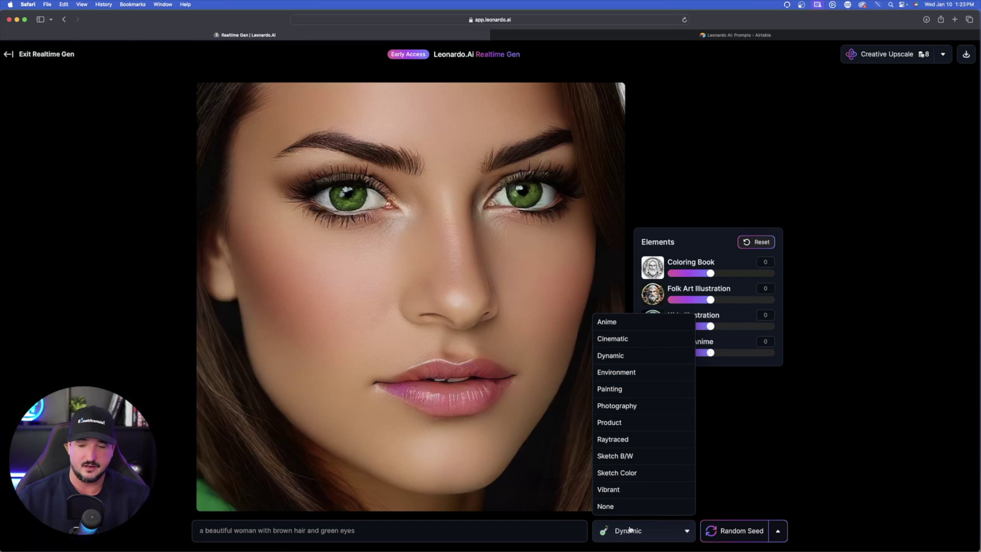
Cycle the portrait through the Cinematic, Environment, Painting and Photography style presets
click(623, 339)
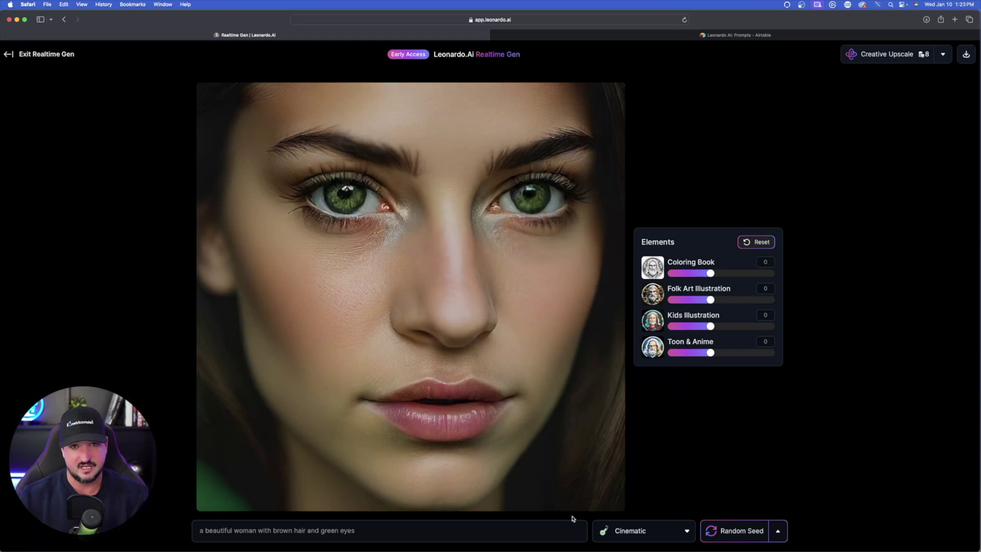
click(622, 531)
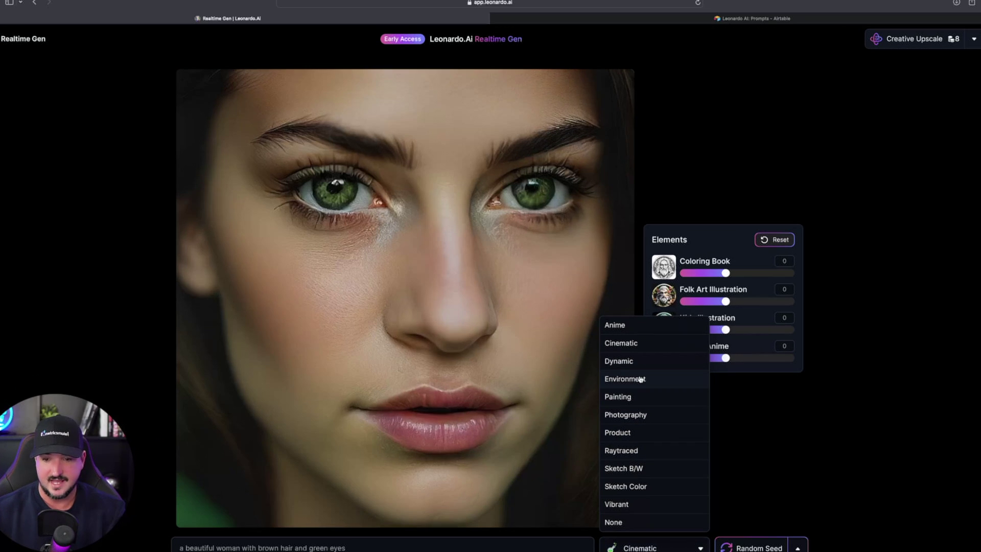
click(632, 374)
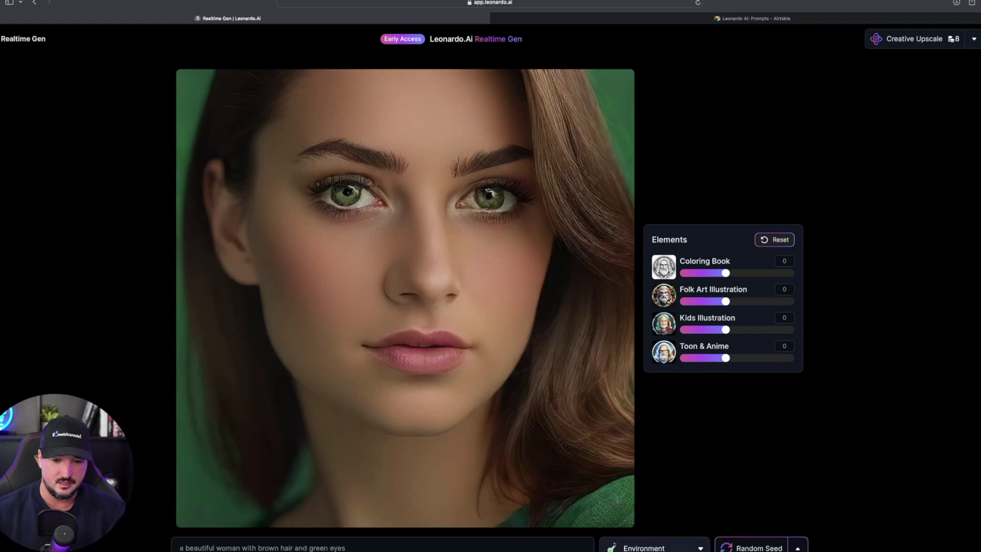
click(654, 547)
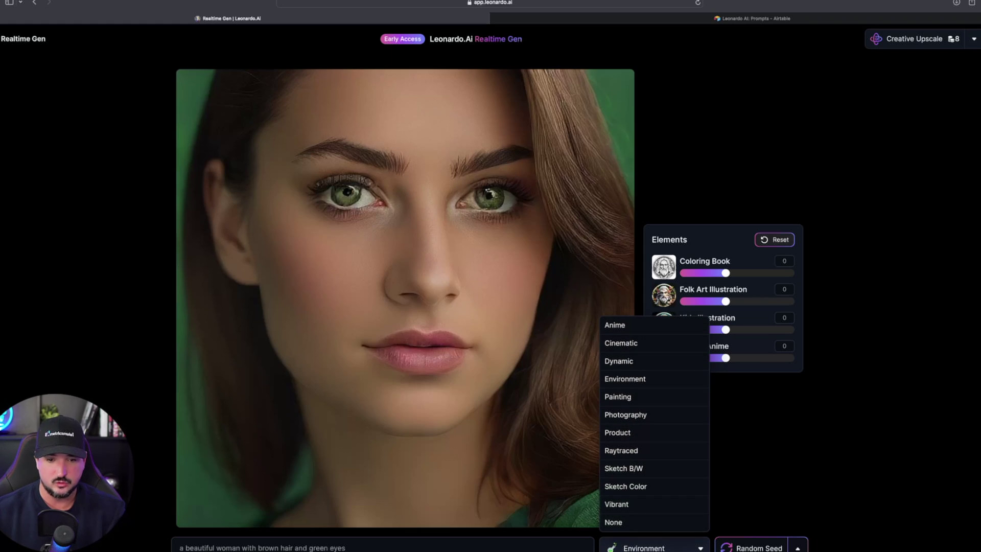
click(645, 398)
click(667, 549)
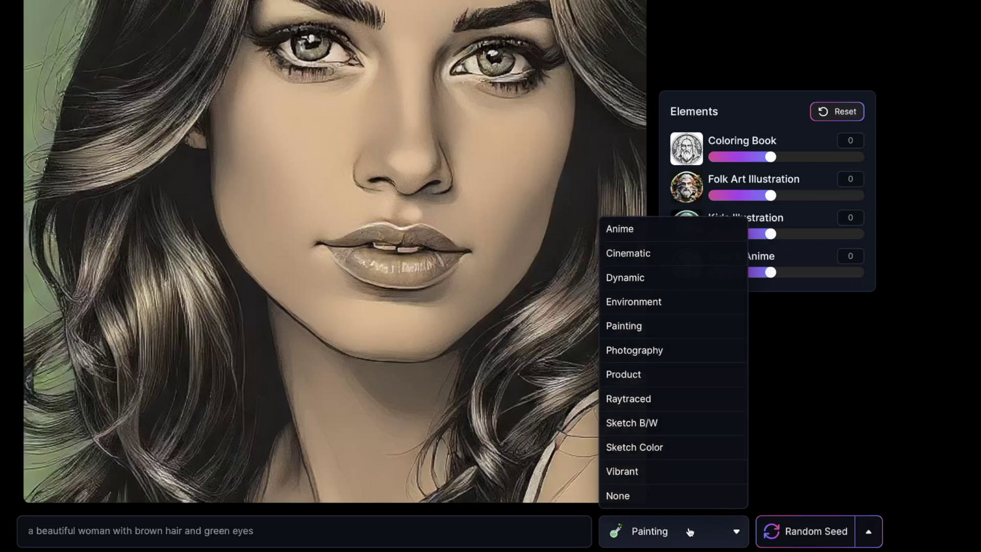
click(669, 348)
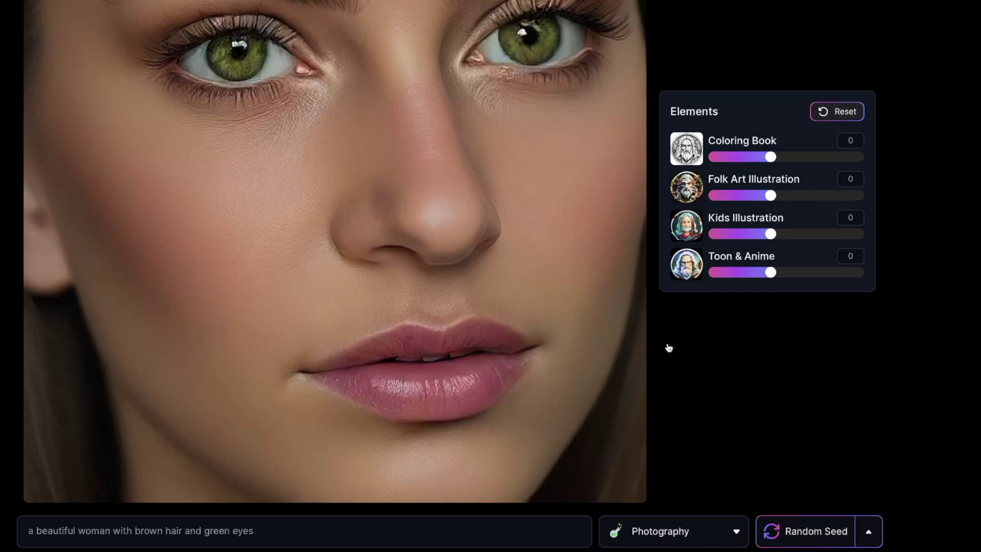
Continue through the Product, Raytraced and Sketch Color presets, ending on Vibrant
click(664, 536)
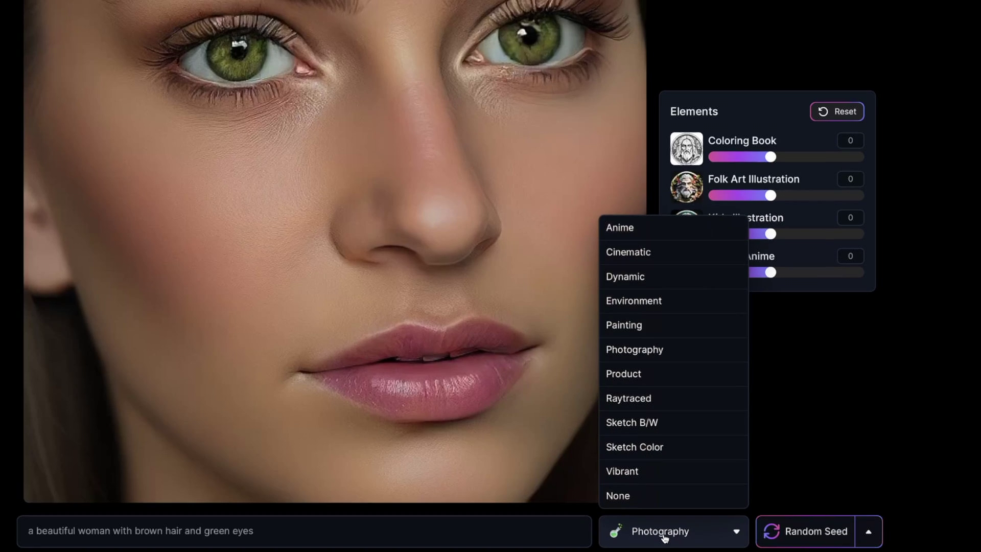
click(657, 379)
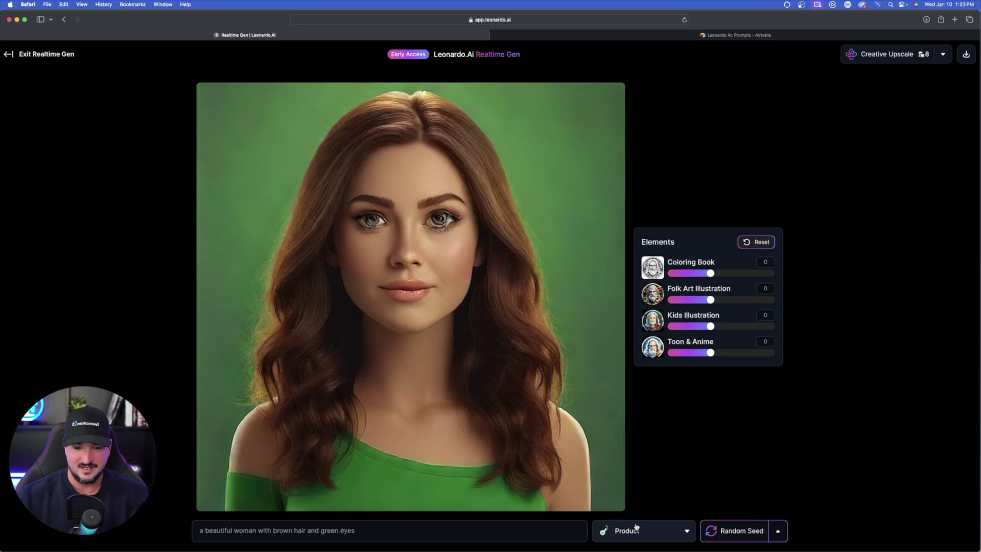
click(639, 530)
click(625, 438)
click(630, 532)
click(645, 473)
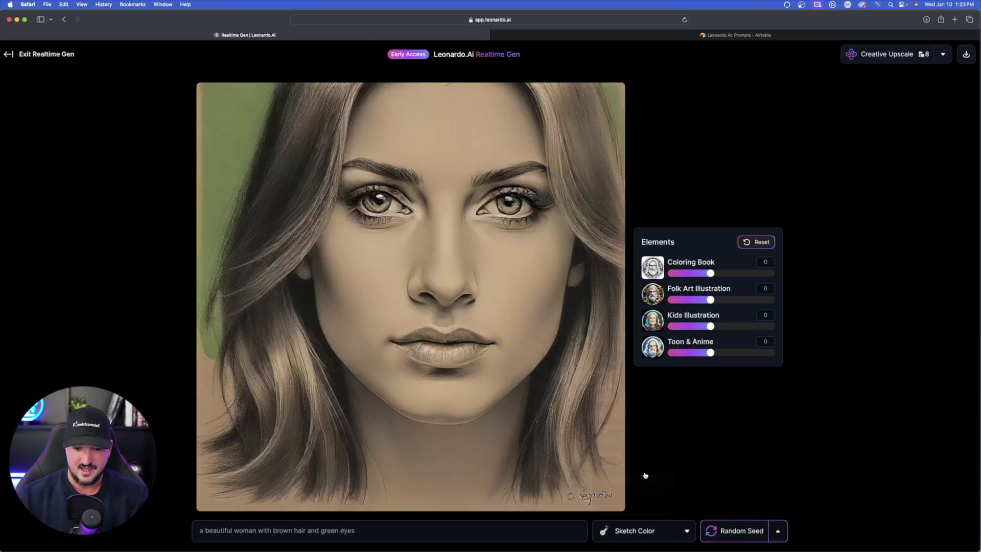
click(632, 530)
click(637, 485)
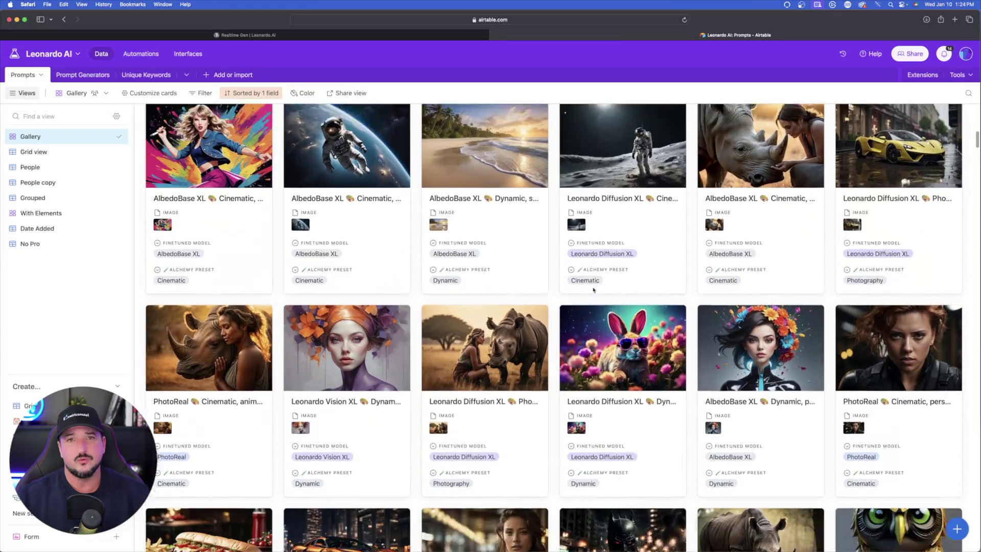
Show the Airtable prompts as a grid and expand the full prompts of rows 196 and 195
scroll(553, 327, down, 10)
scroll(554, 327, down, 10)
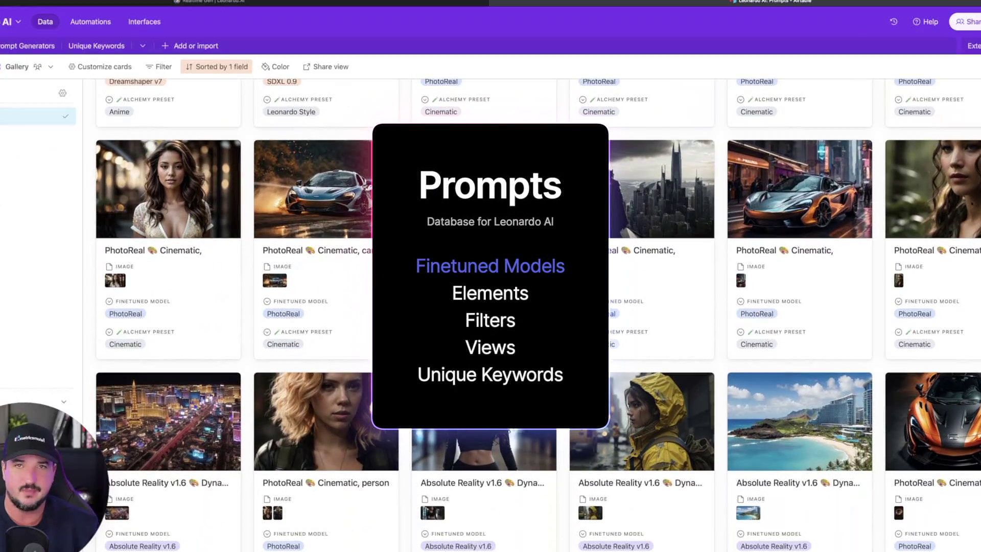
scroll(594, 278, down, 10)
scroll(594, 277, down, 10)
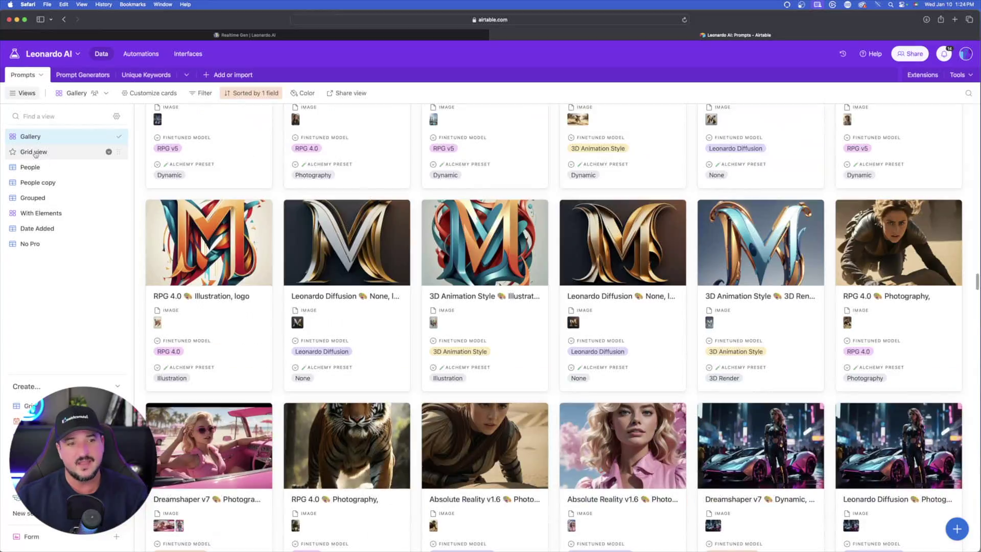
click(34, 152)
scroll(413, 190, up, 10)
click(485, 223)
click(542, 189)
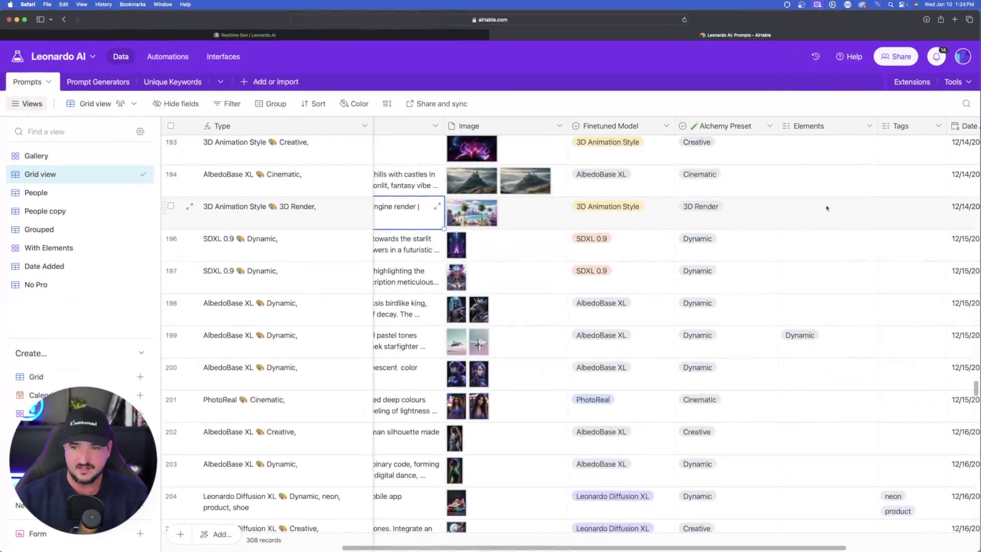
scroll(828, 244, up, 5)
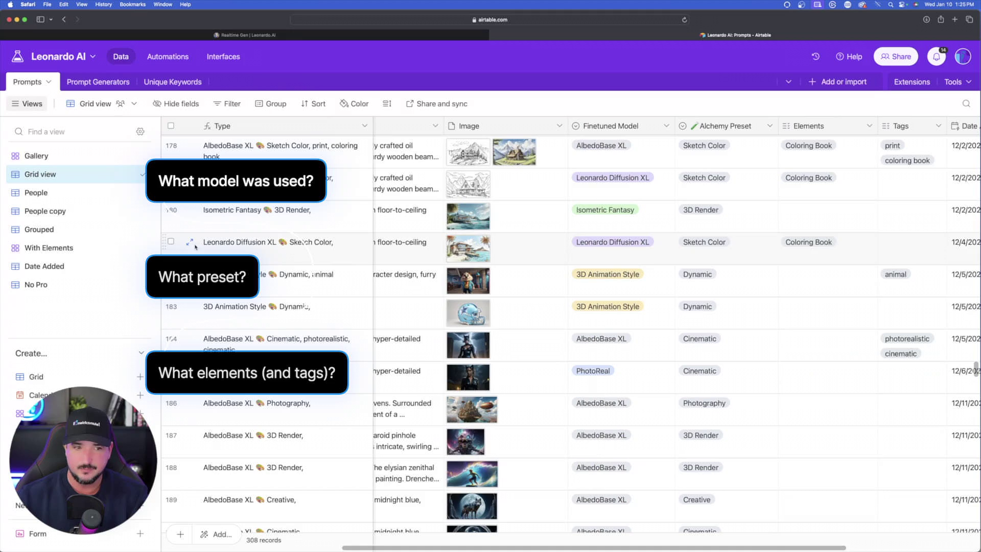
Filter to the With Elements view and read the owl logo record's full prompt, then close it
click(134, 247)
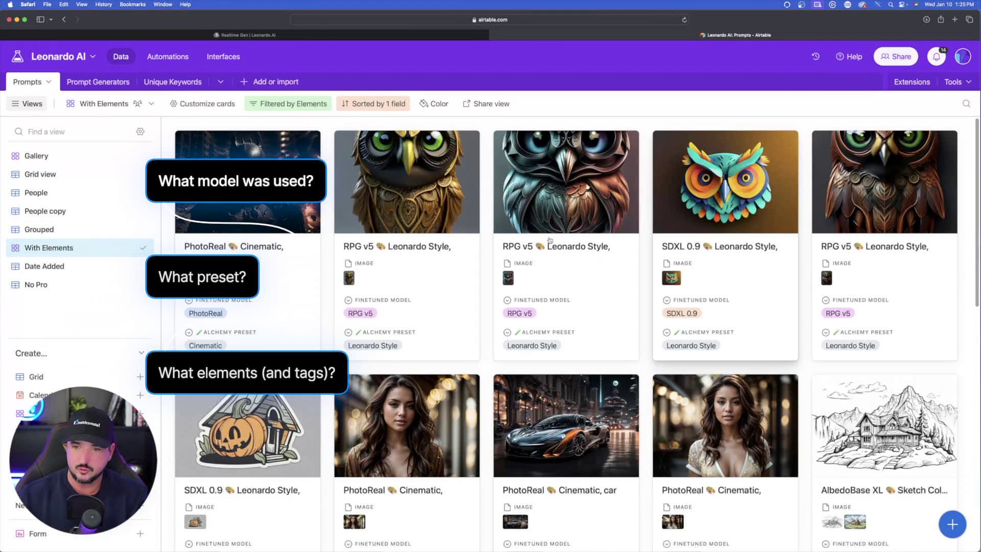
scroll(604, 271, down, 1)
scroll(583, 253, up, 1)
click(573, 244)
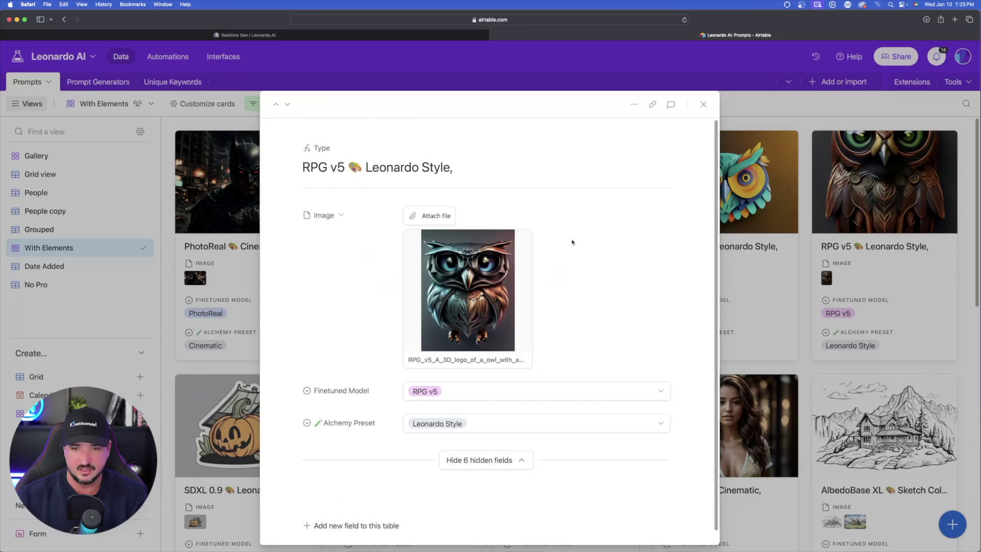
scroll(614, 275, down, 3)
scroll(344, 234, up, 2)
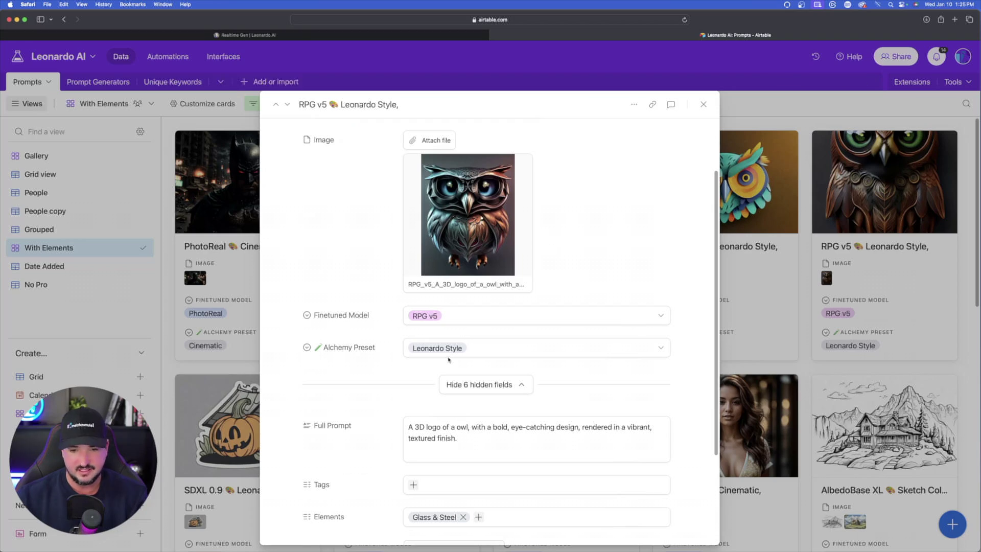
scroll(356, 365, down, 3)
click(511, 373)
key(super+a)
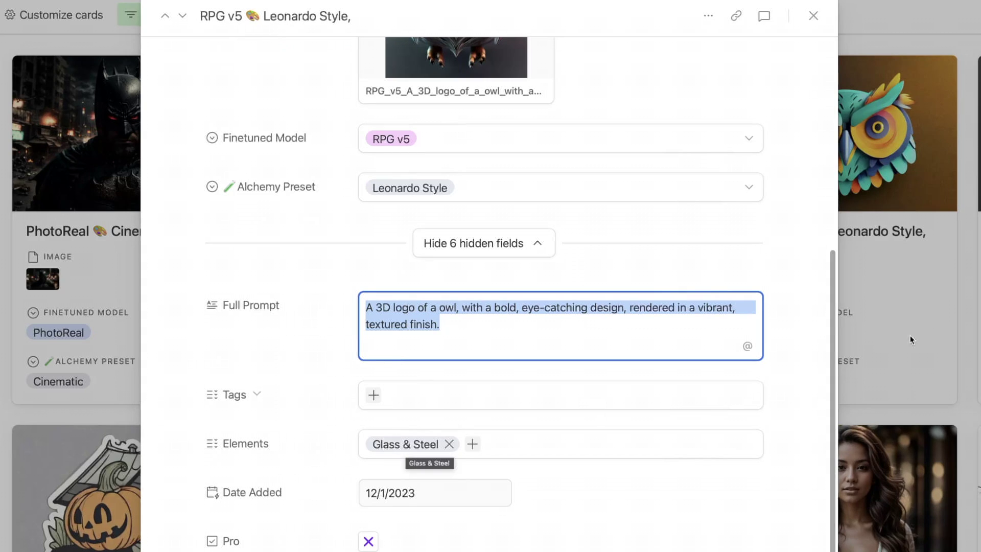
key(Escape)
Open and review the AlbedoBase XL sketch house record, then close it
scroll(490, 276, down, 5)
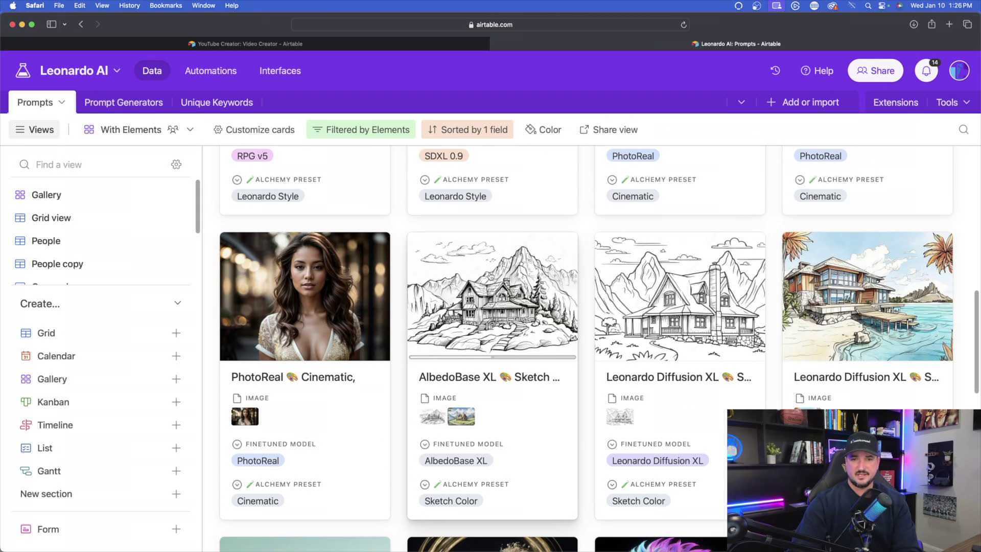
click(490, 276)
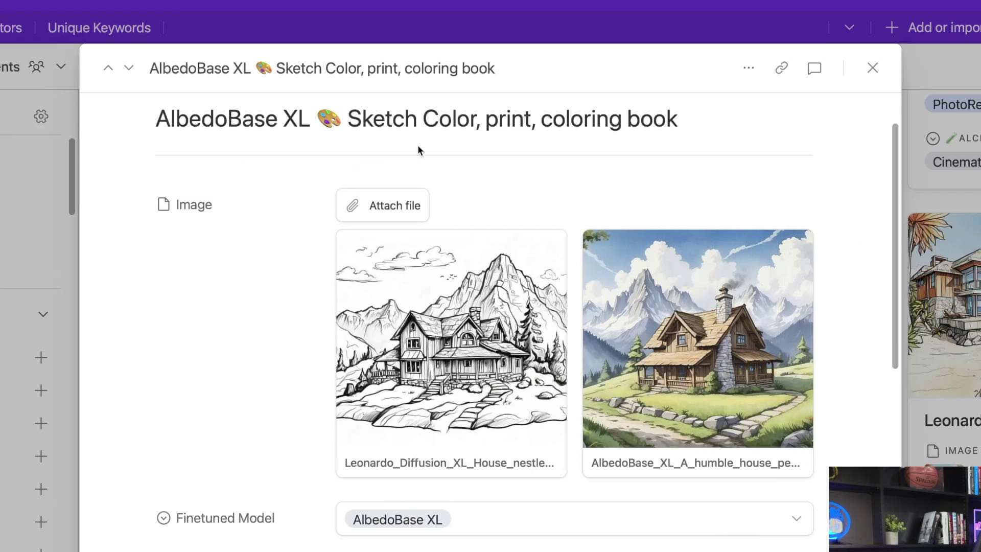
scroll(409, 148, down, 3)
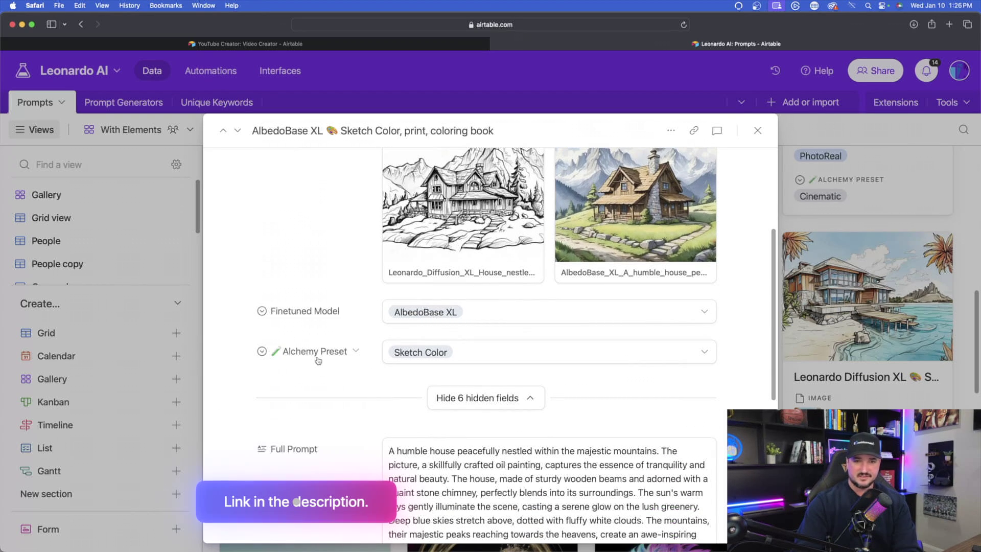
scroll(433, 358, down, 1)
scroll(324, 364, down, 6)
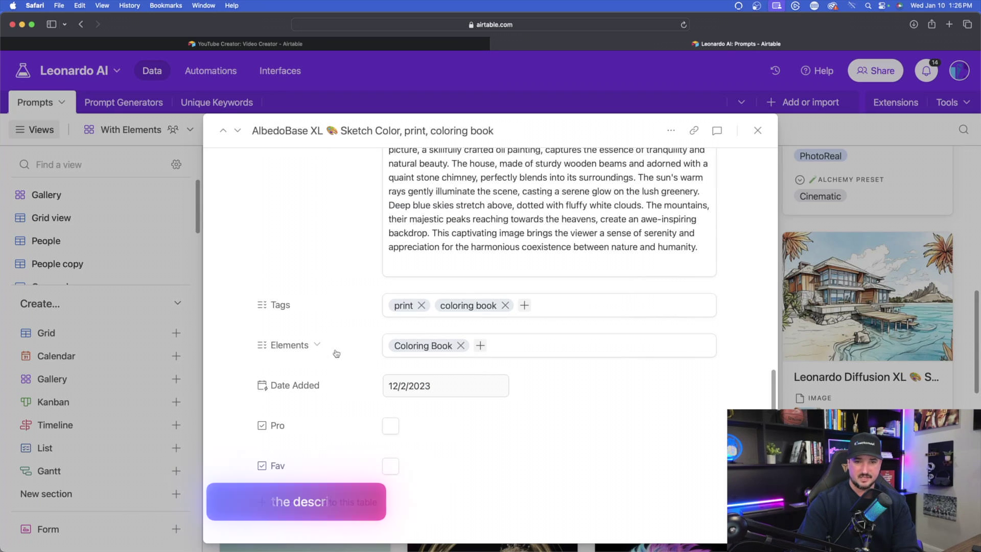
click(897, 262)
scroll(718, 343, up, 4)
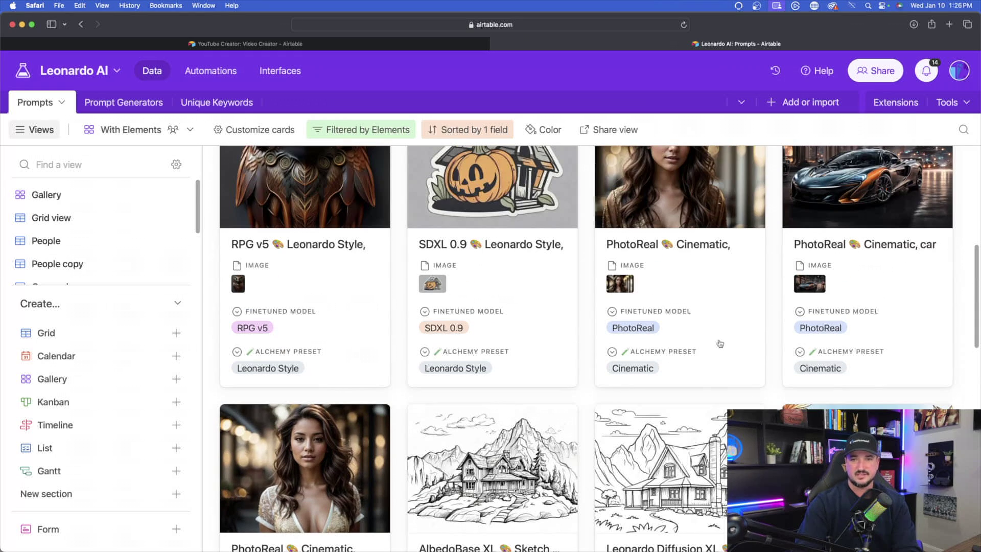
Return to the full Gallery and open the 3D Animation Style living room record, previewing its image
click(87, 199)
scroll(520, 338, down, 4)
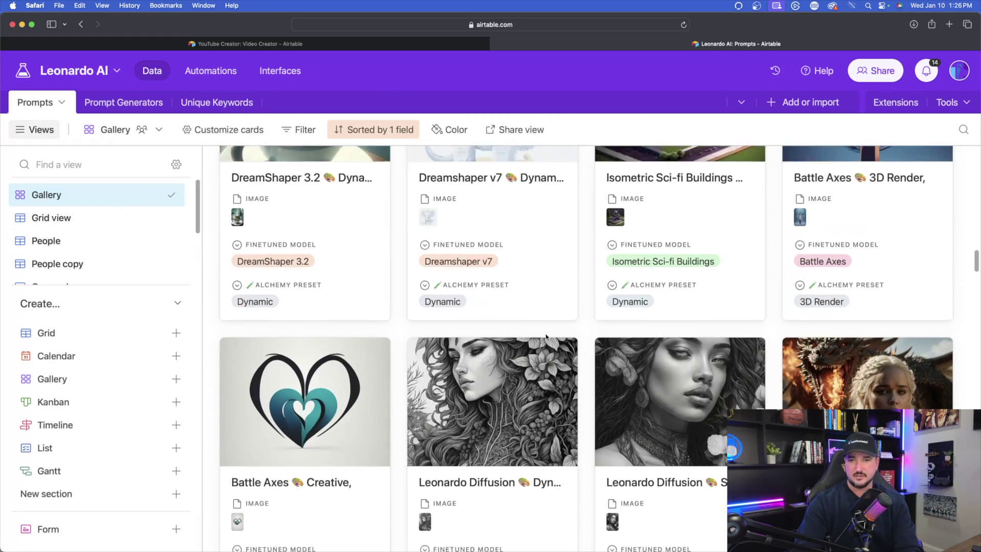
scroll(546, 336, down, 15)
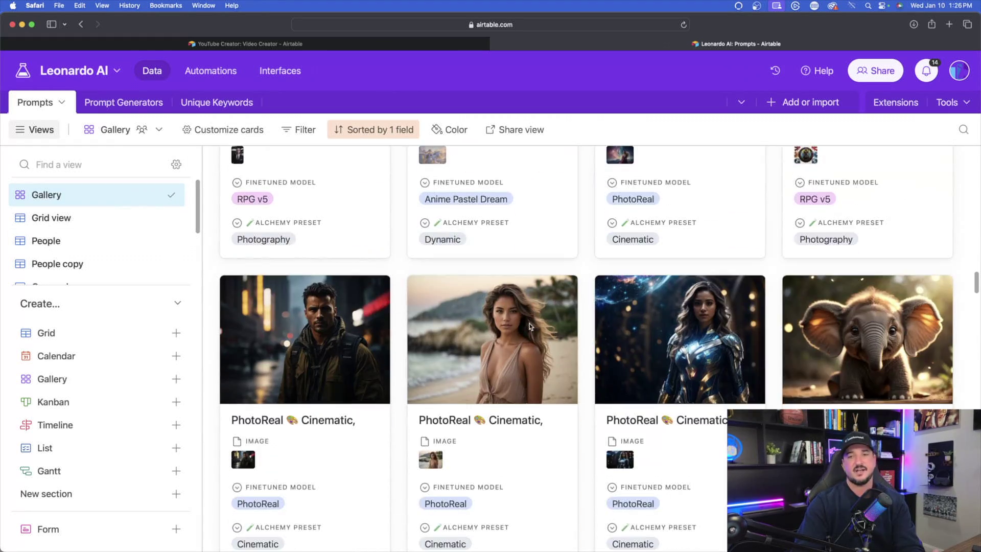
scroll(530, 327, down, 10)
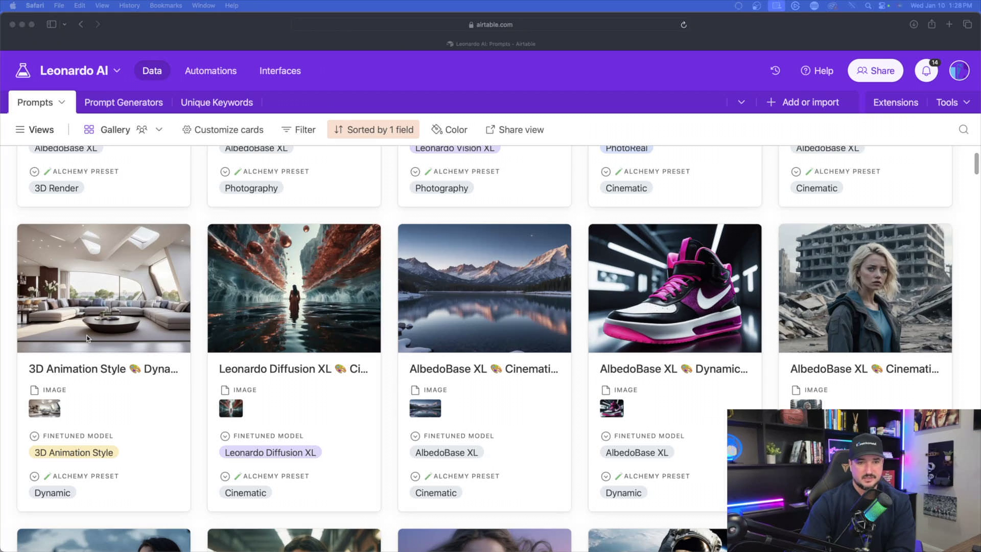
click(88, 339)
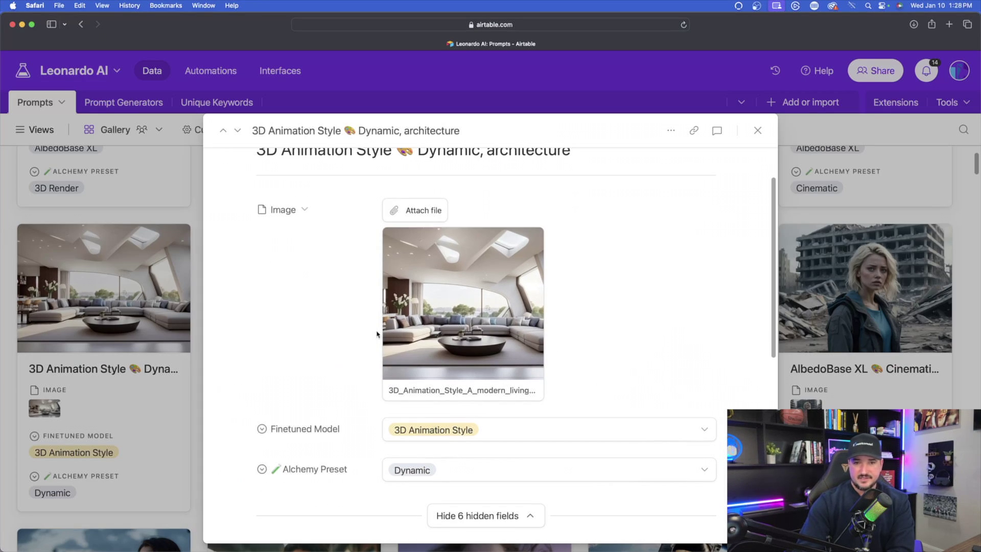
click(428, 320)
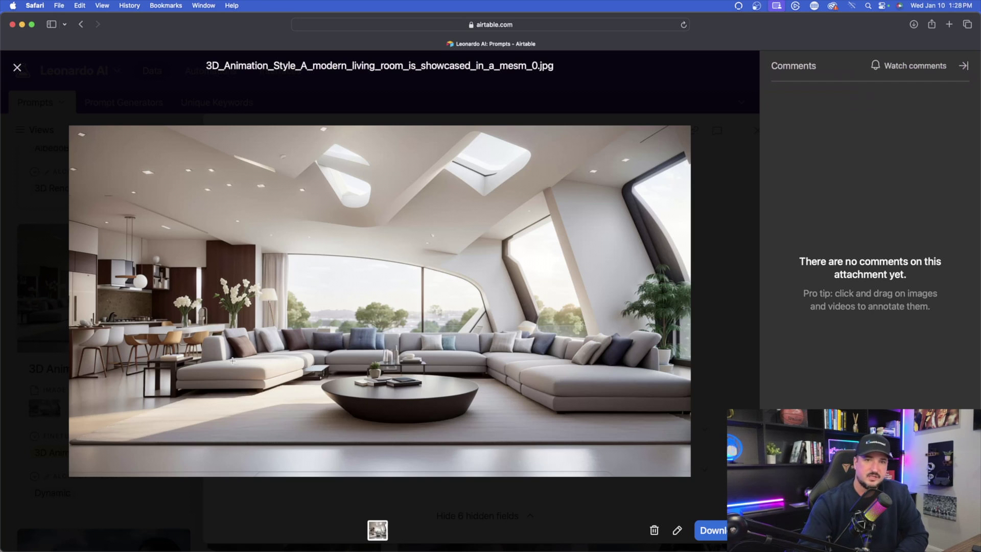
key(Escape)
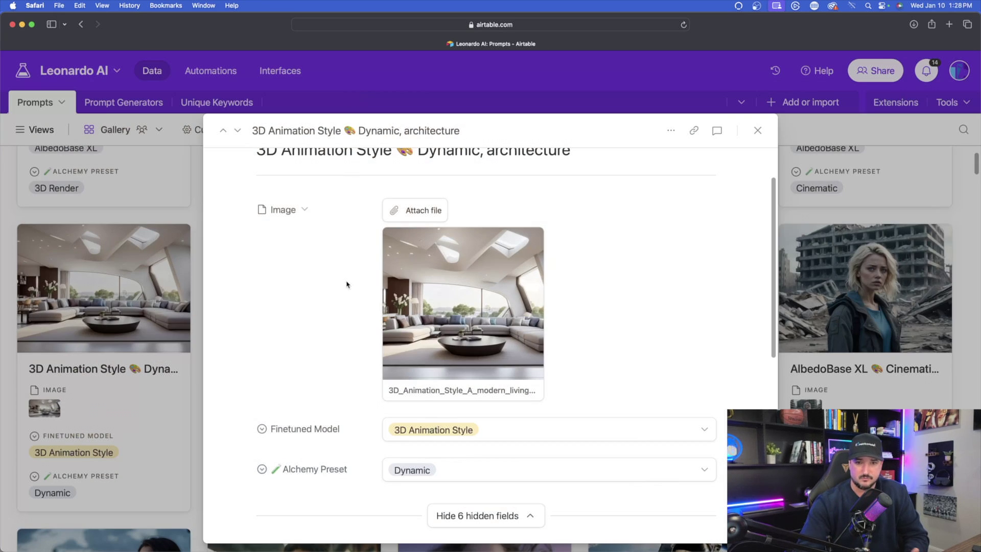
Select the living room record's full prompt text
scroll(344, 306, down, 5)
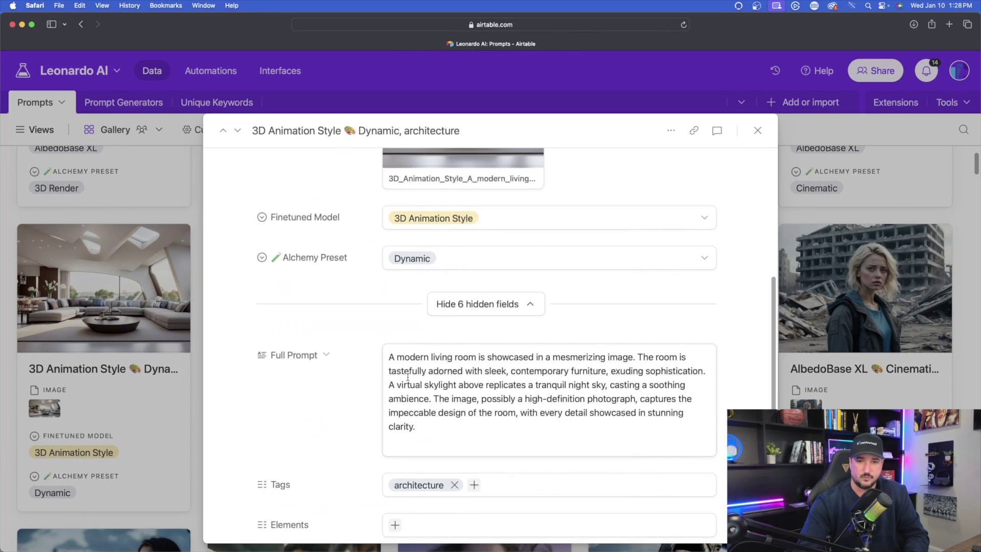
drag(388, 357, 632, 406)
drag(687, 418, 760, 447)
click(486, 453)
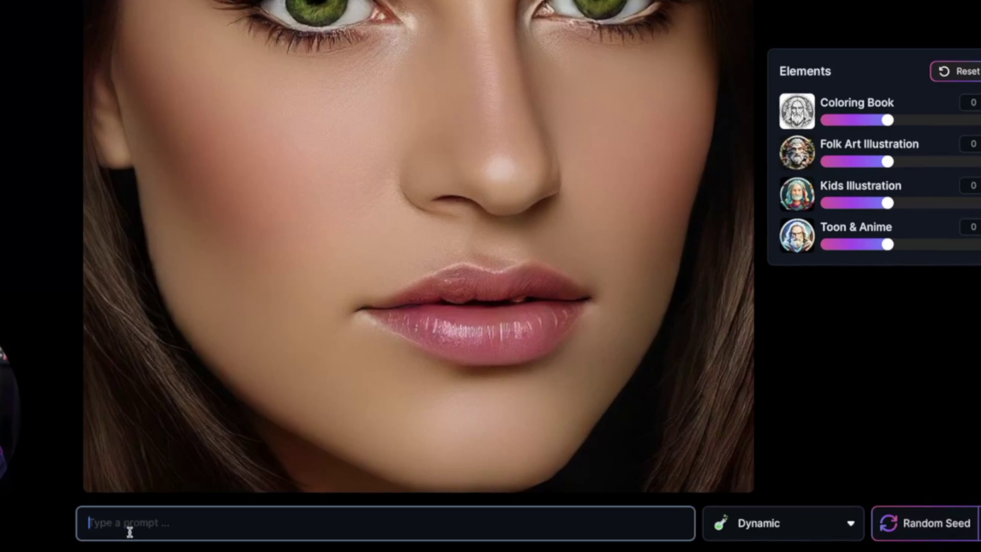
Paste 'Photorealistic 3d rendering of living room, modern' into the Realtime Gen prompt box
click(227, 533)
text(Photorealistic 3d rendering of living room, modern)
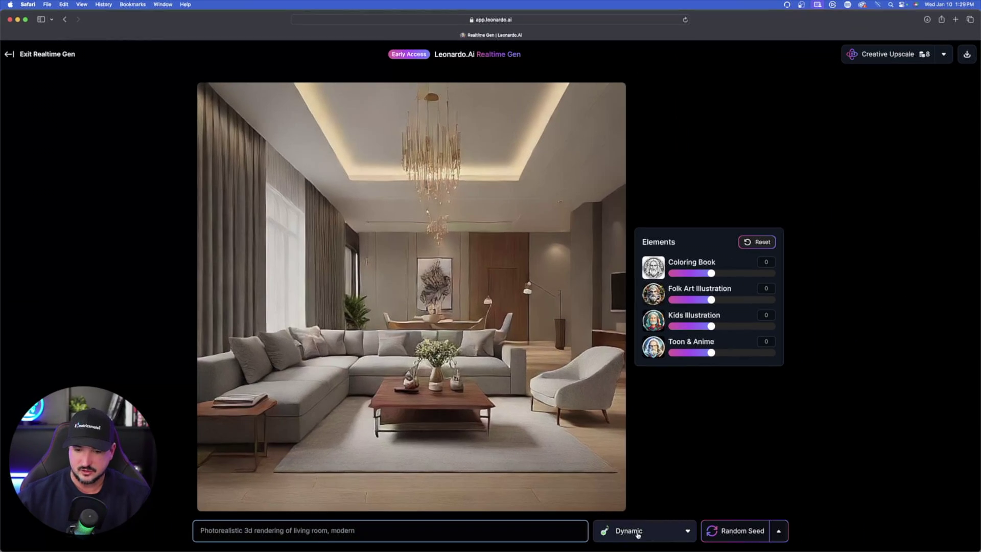
Restyle the living room render with the Anime preset, then switch it to Cinematic
click(770, 513)
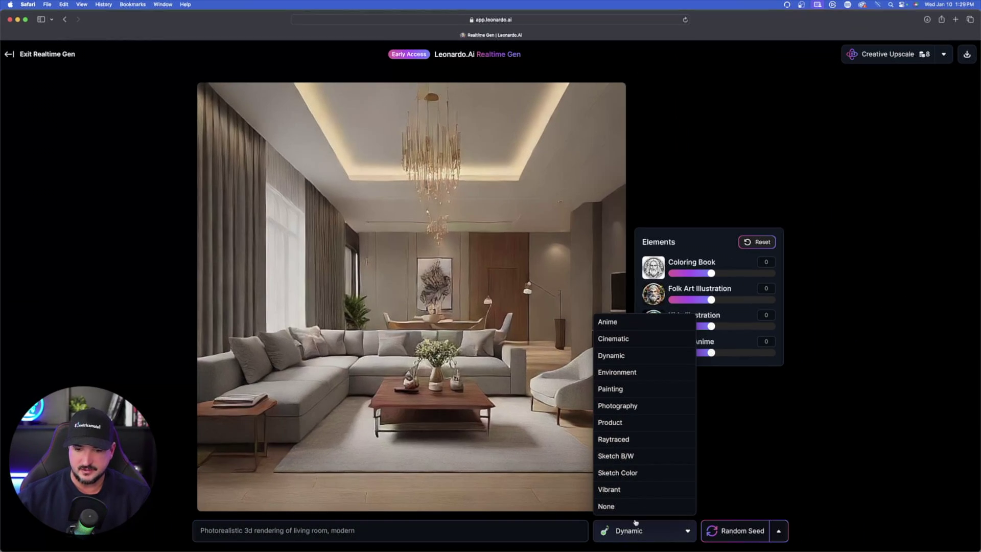
click(629, 327)
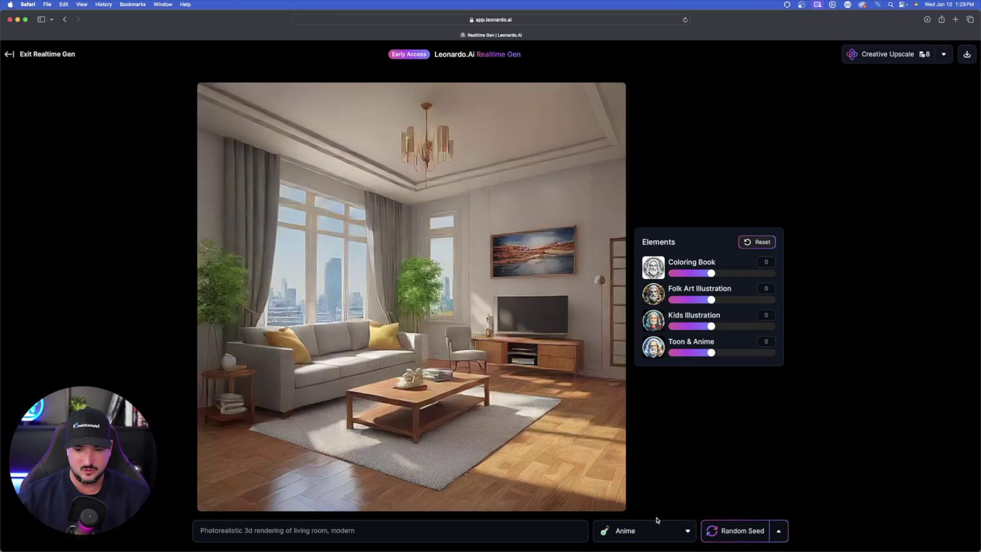
click(656, 527)
click(633, 341)
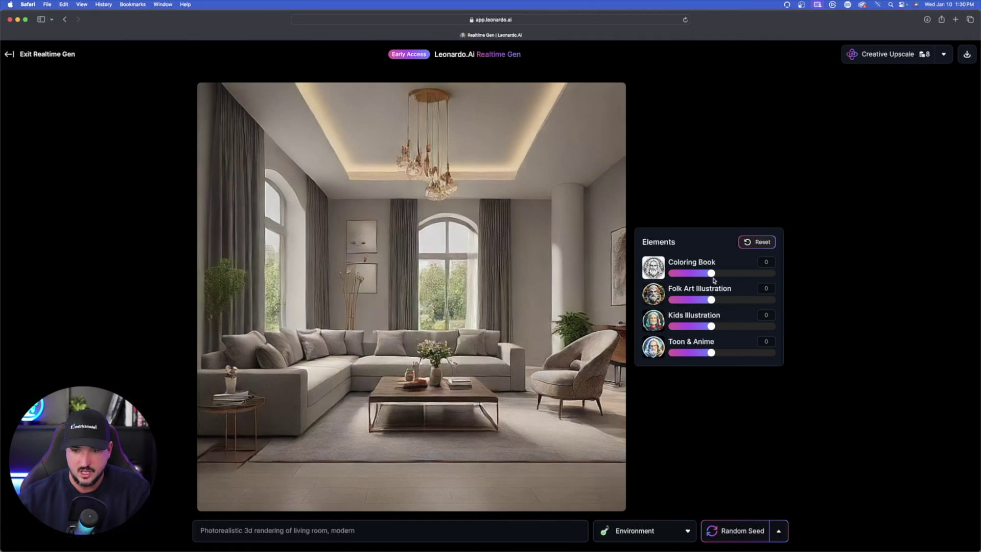
Raise Coloring Book to 1.5, switch style to Sketch B/W then Sketch Color, and lower Coloring Book to 0.1
drag(713, 276, 788, 275)
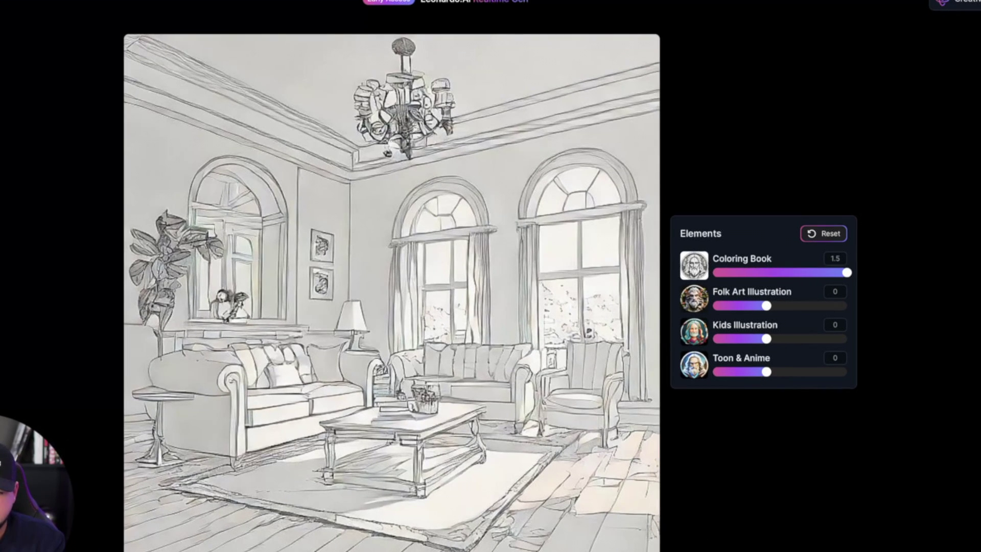
click(682, 551)
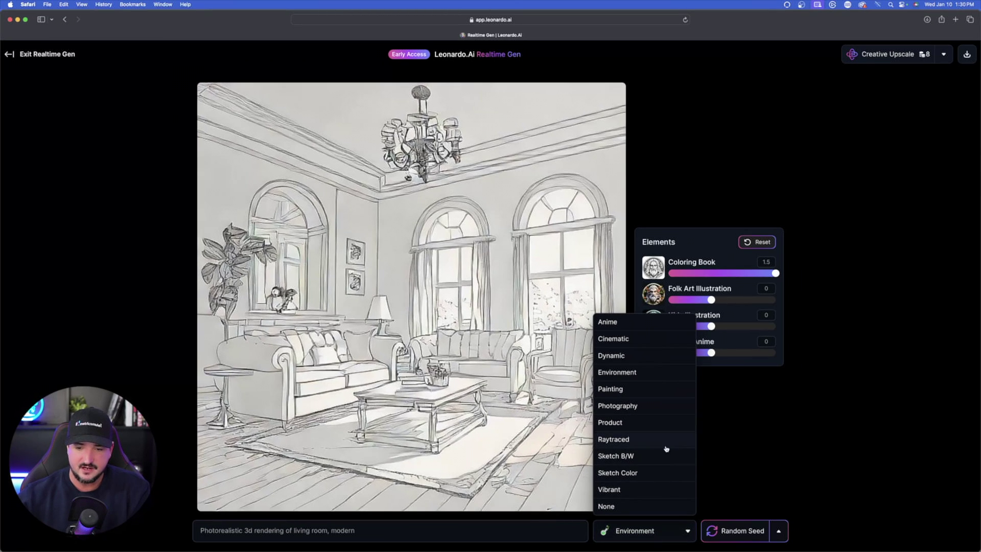
click(648, 456)
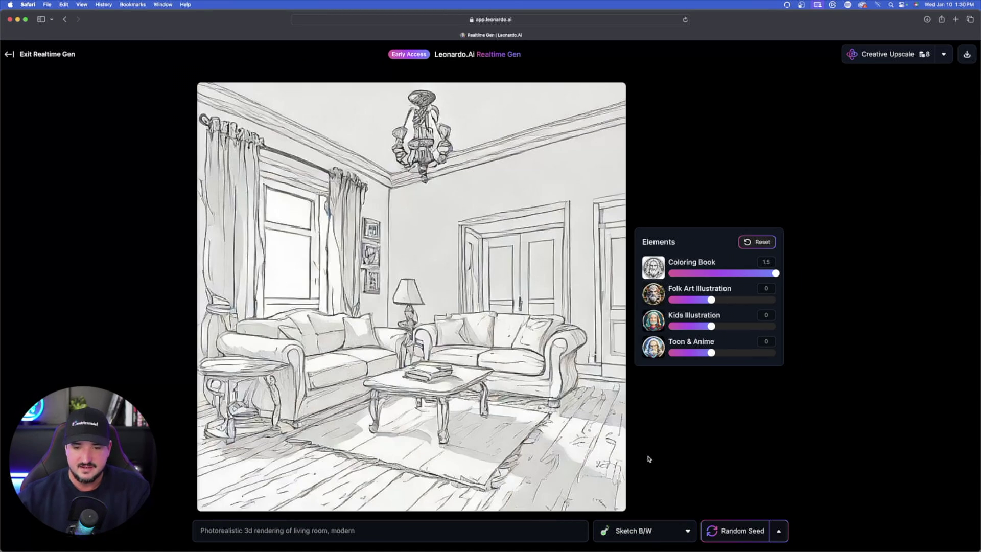
click(634, 530)
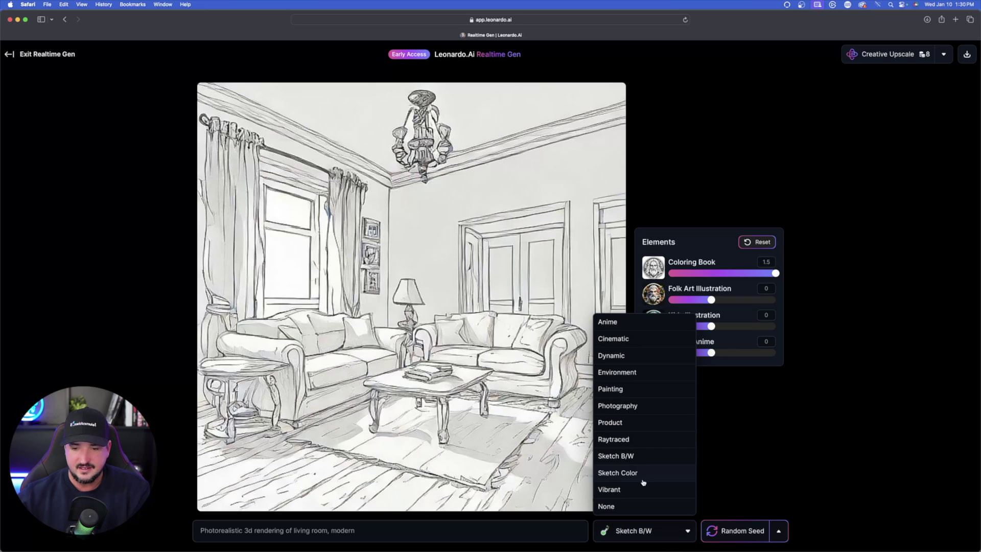
click(643, 476)
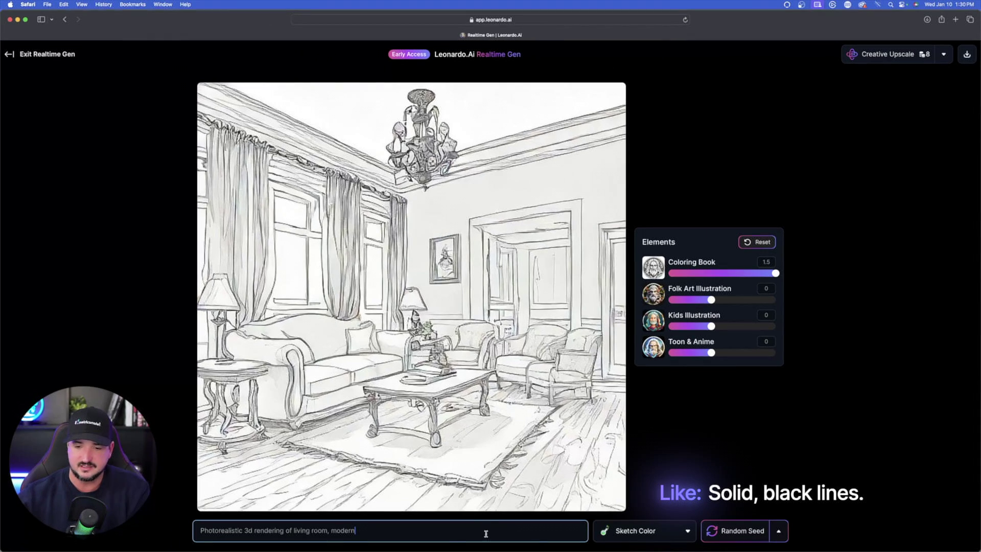
click(716, 274)
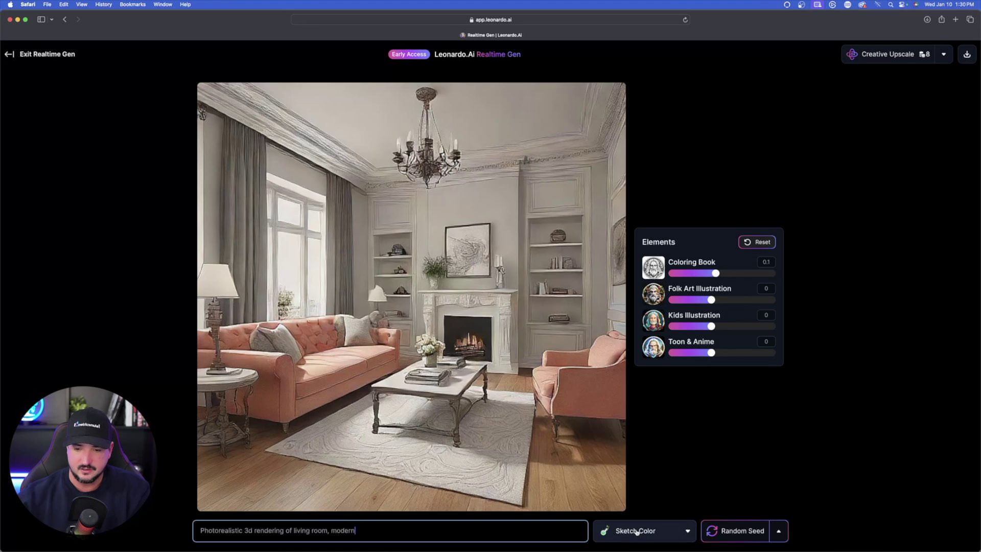
Switch the style back to Environment, reset Toon & Anime to 0, and push Folk Art Illustration to 1.5
click(639, 530)
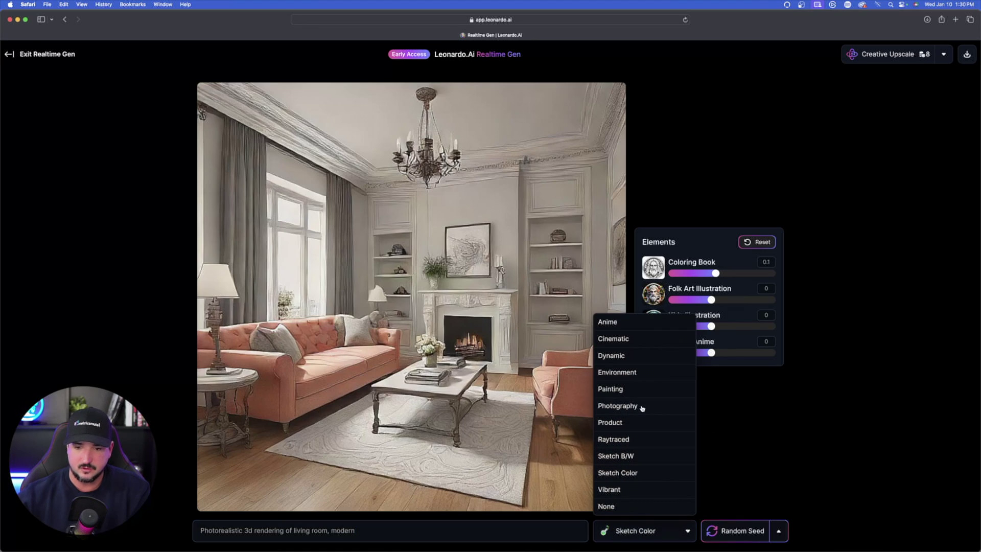
click(634, 373)
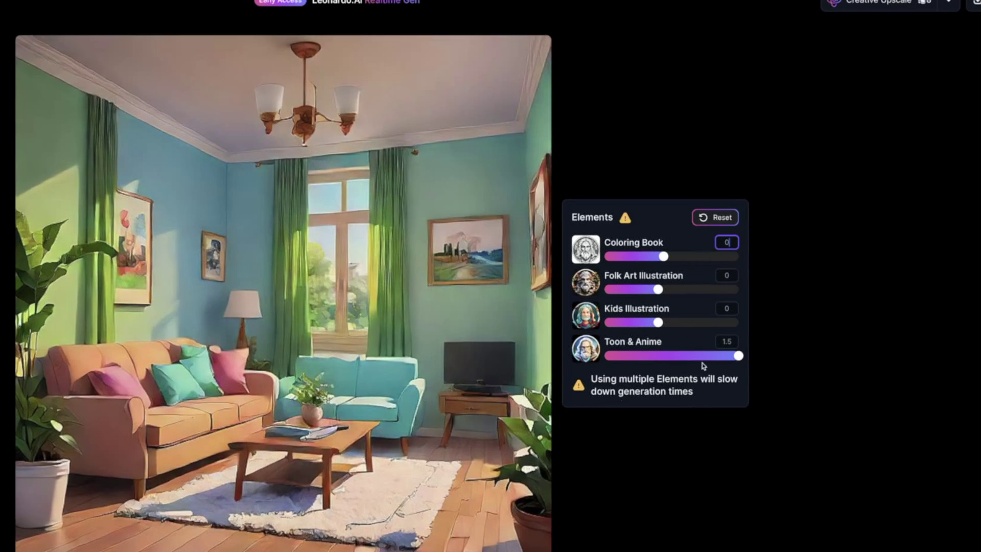
click(656, 359)
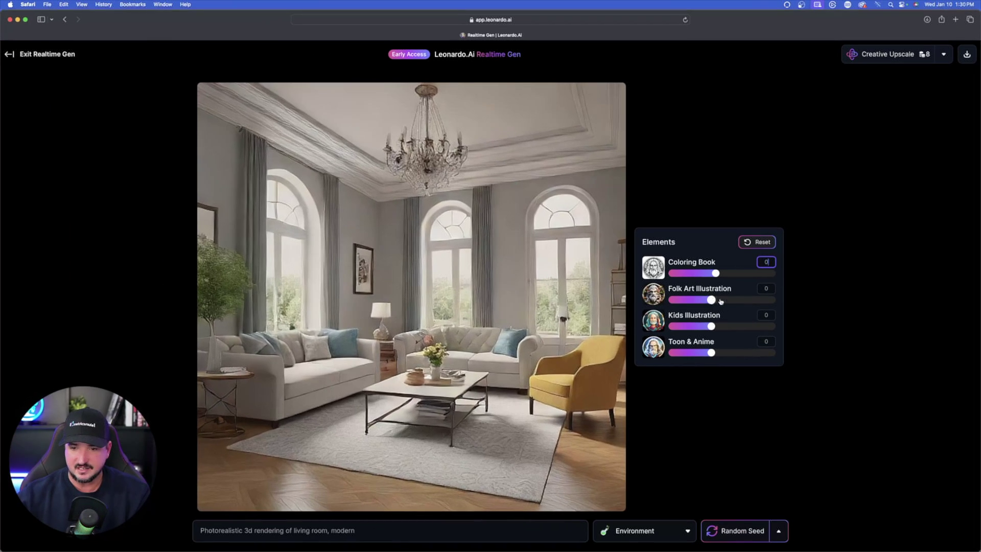
drag(720, 301, 817, 302)
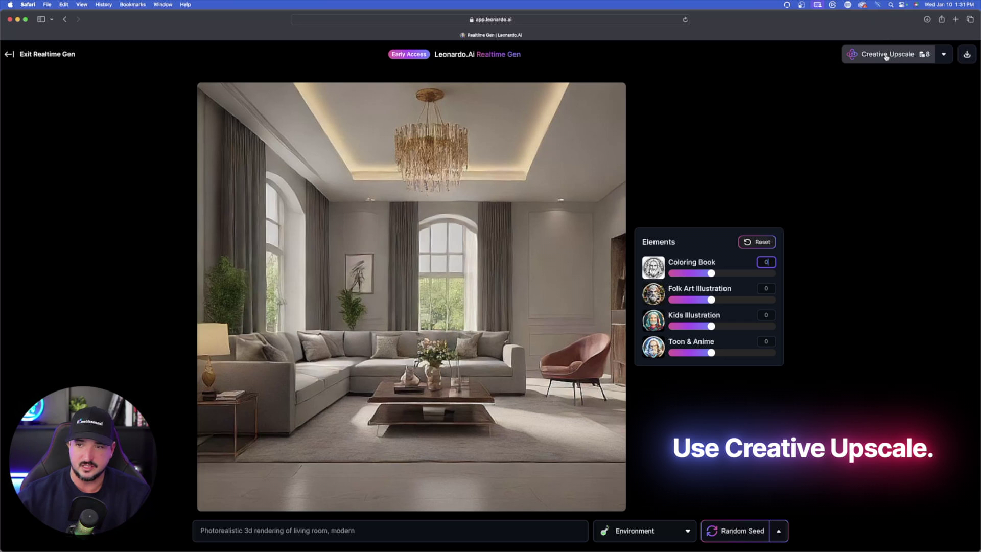
Run a Creative Upscale on the living room image and view the result in the Personal Feed
click(943, 56)
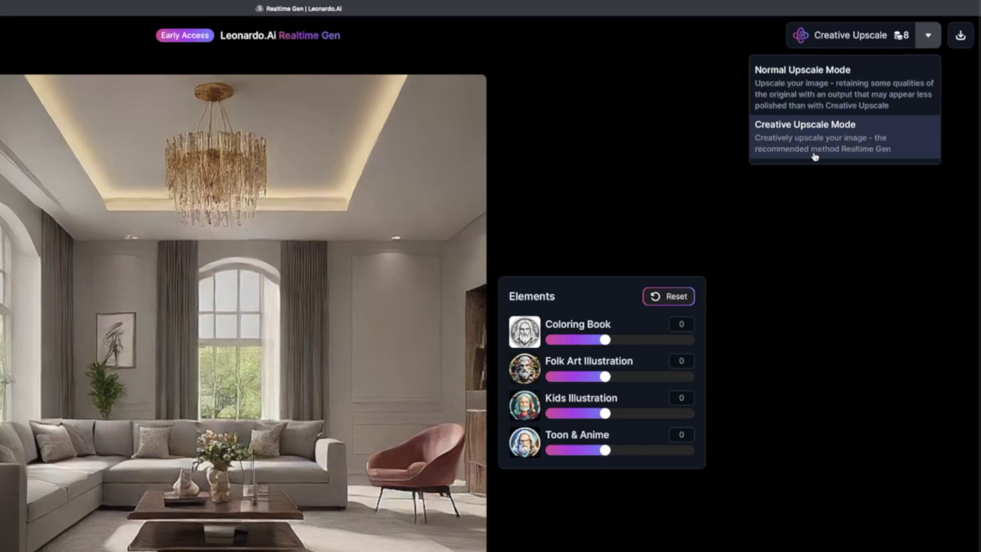
click(782, 164)
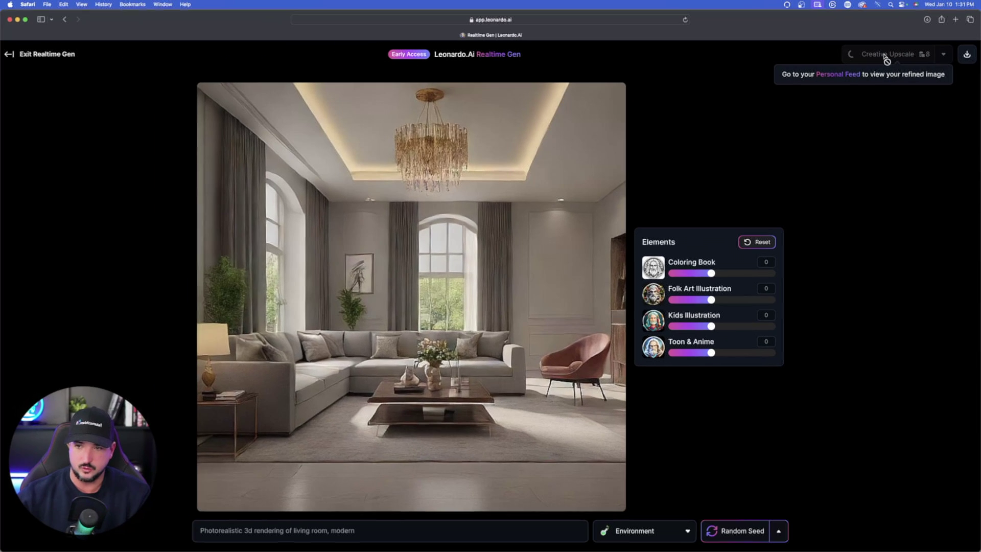
click(838, 74)
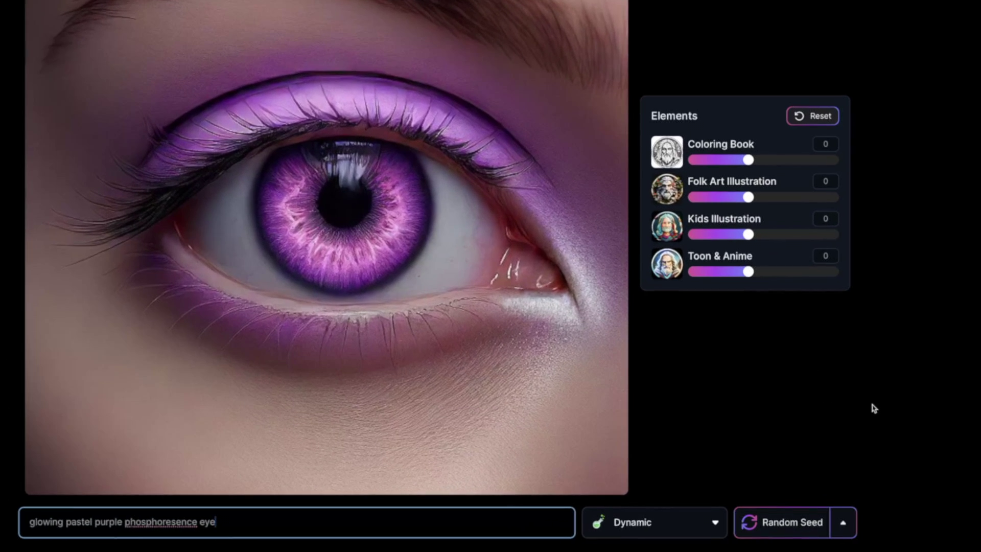
Render 'Pixar style baby fox' in the Anime preset with Toon & Anime at -0.9
click(355, 214)
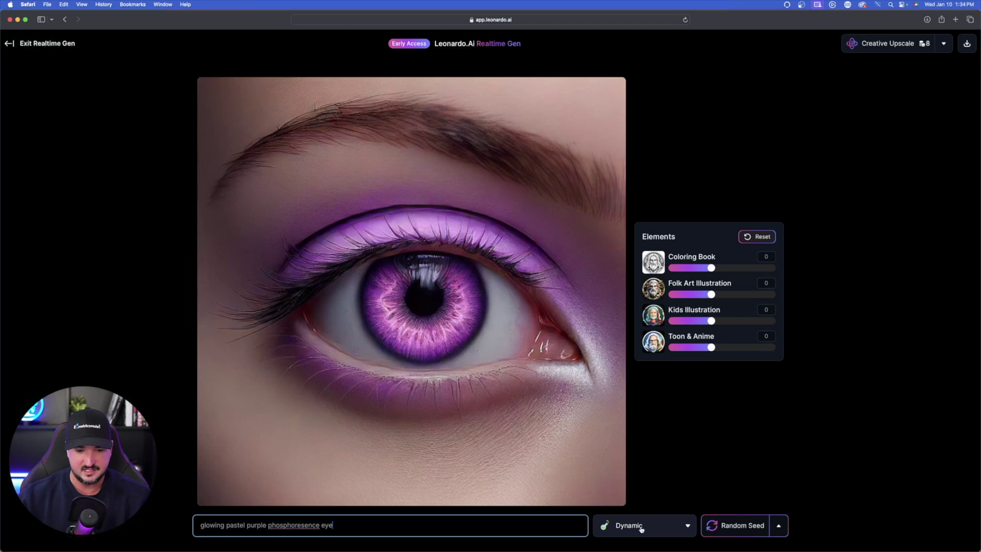
click(655, 530)
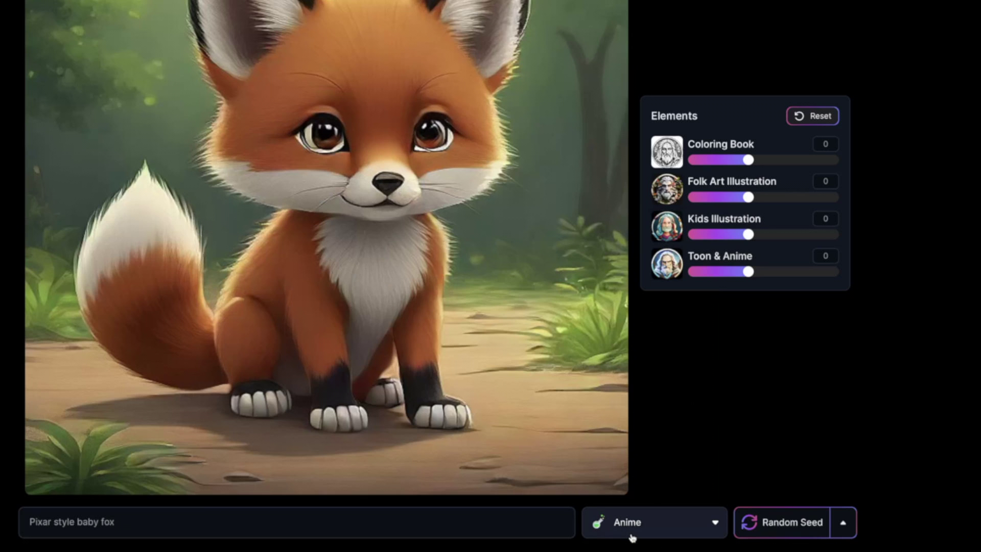
drag(749, 272, 693, 271)
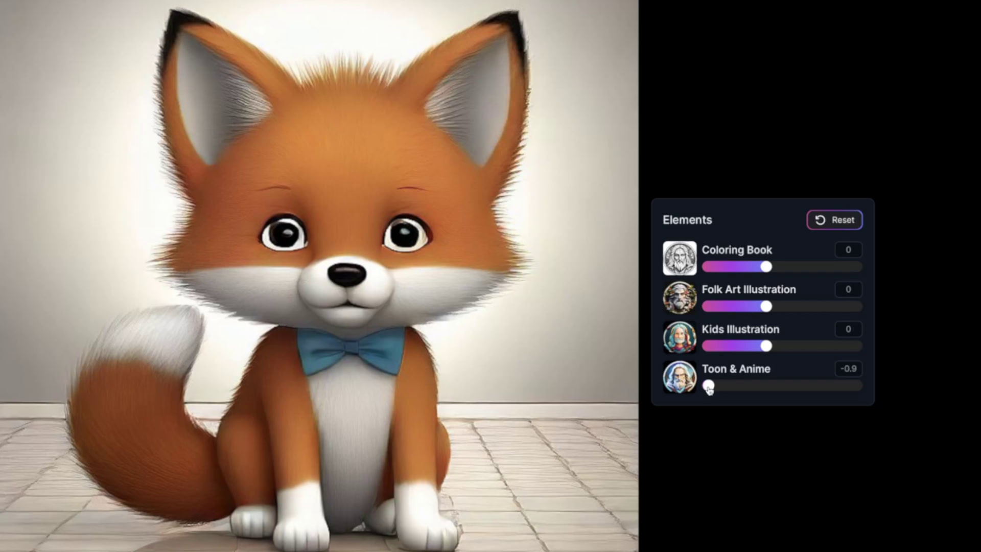
Try Toon & Anime values, ending at 0.1, and append ', dark black lines, coloring book style' to the prompt
drag(673, 347, 704, 350)
drag(748, 387, 863, 387)
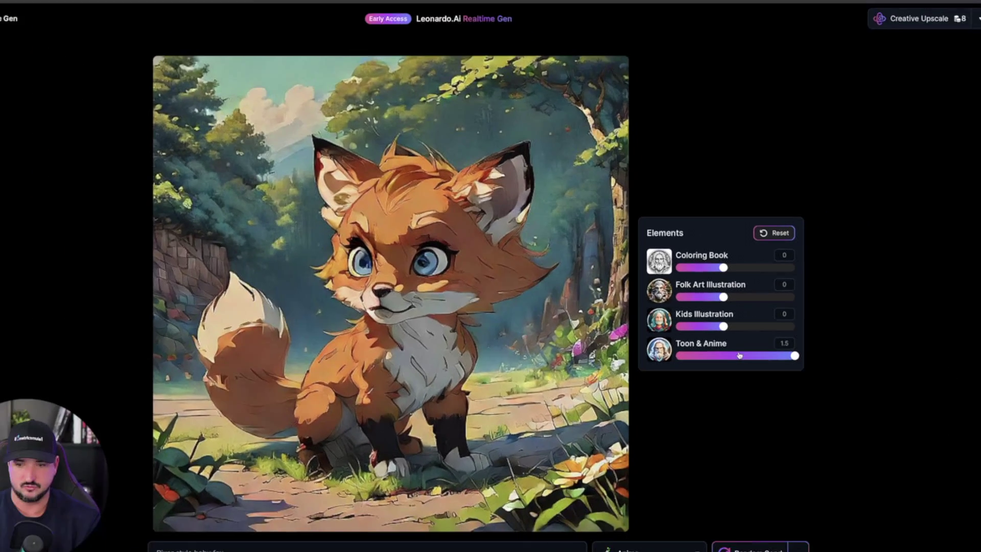
click(703, 355)
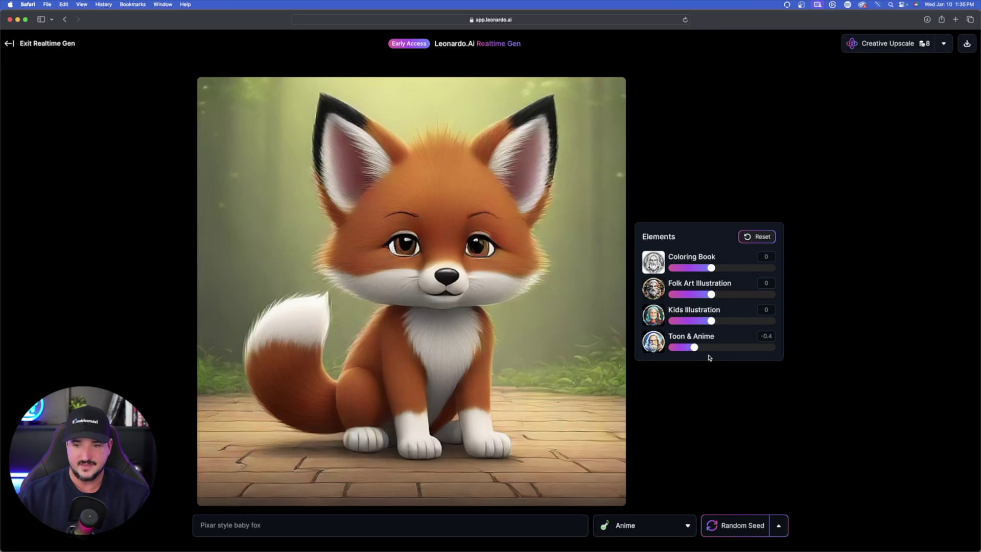
click(716, 348)
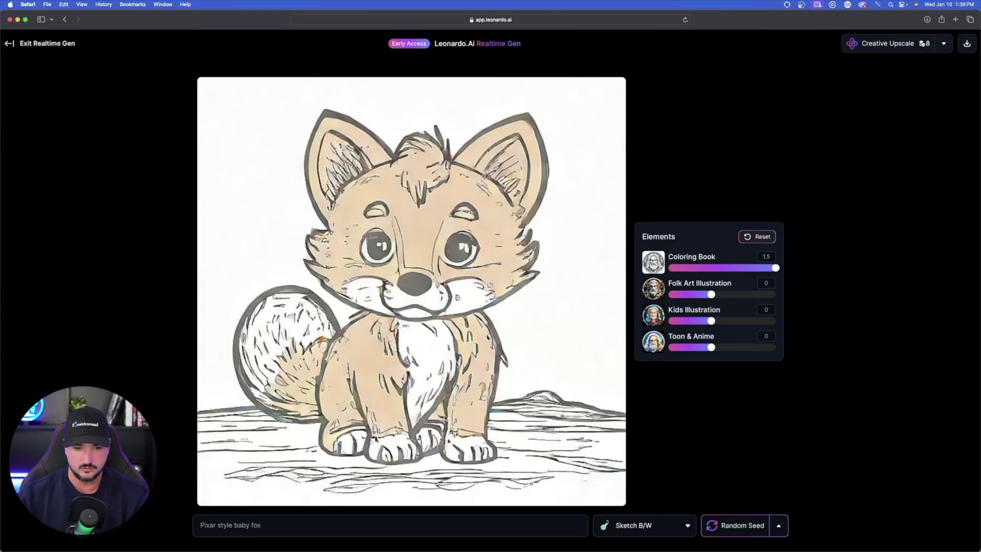
click(289, 528)
text(, dark black lines)
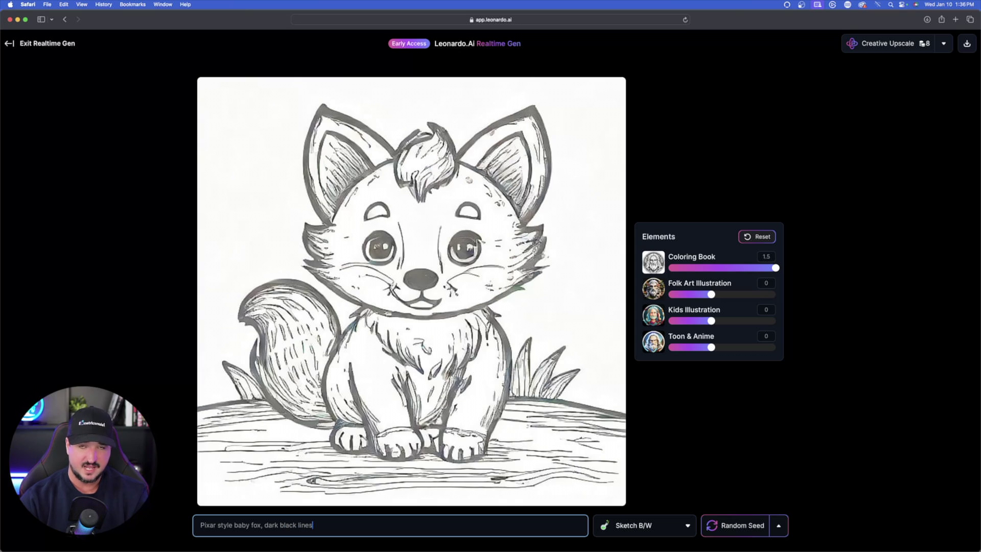
text(, coloring book style)
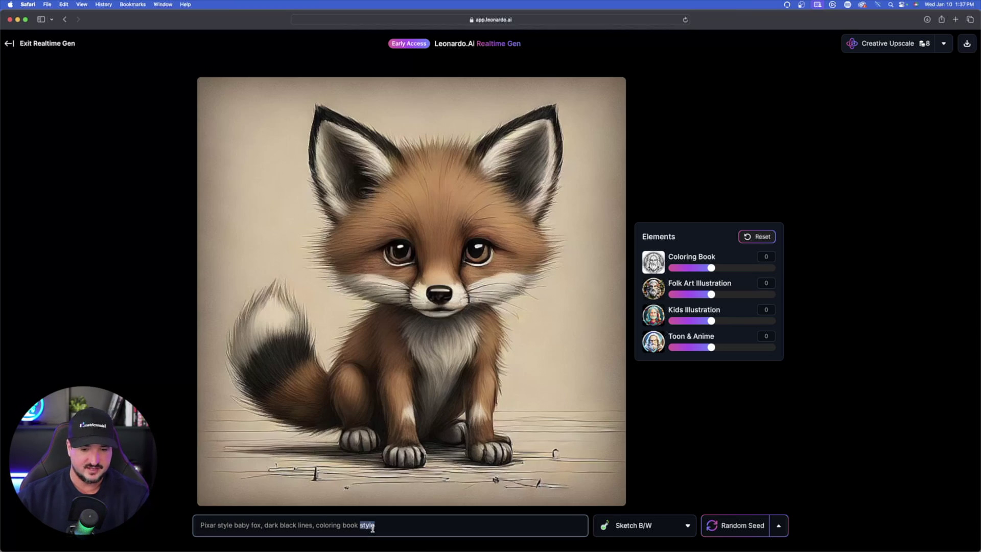
Replace the prompt with 'Electroluminescent flower' under the Dynamic style
triple_click(372, 529)
text(Electroluminescent)
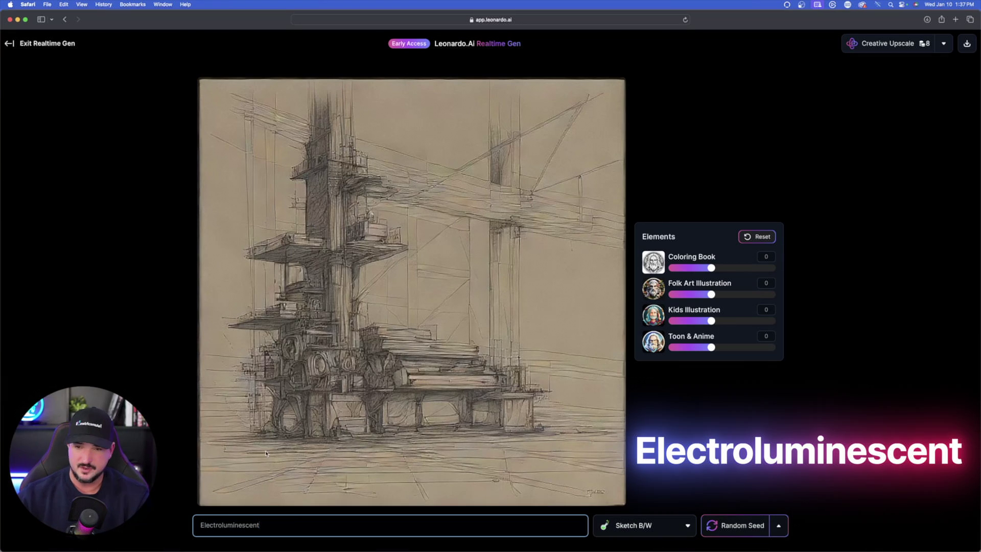
click(657, 531)
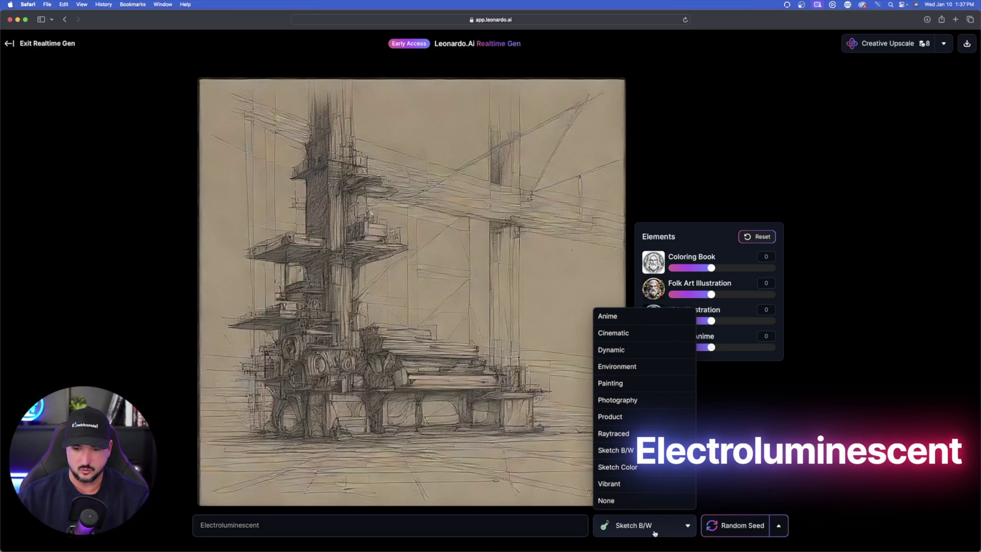
click(611, 350)
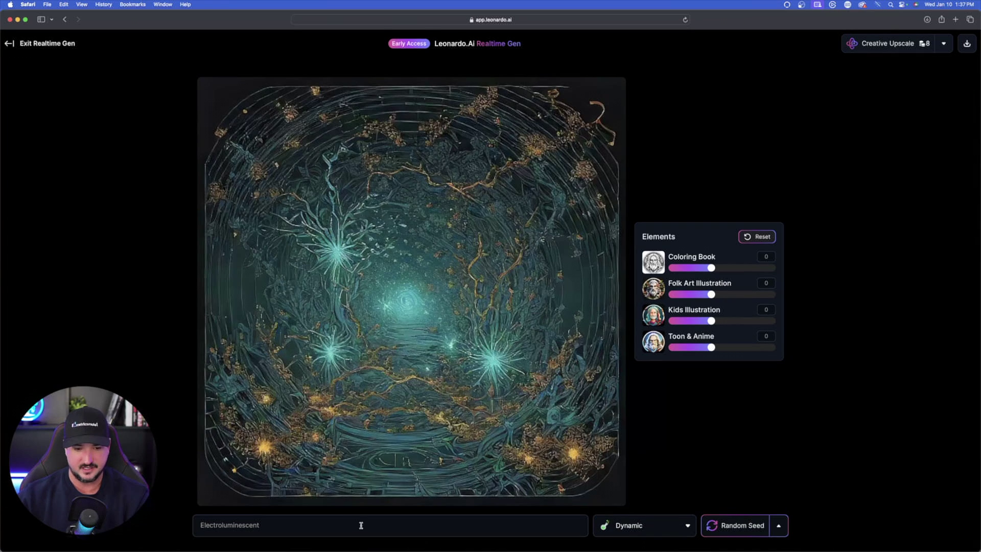
click(361, 526)
text(flower)
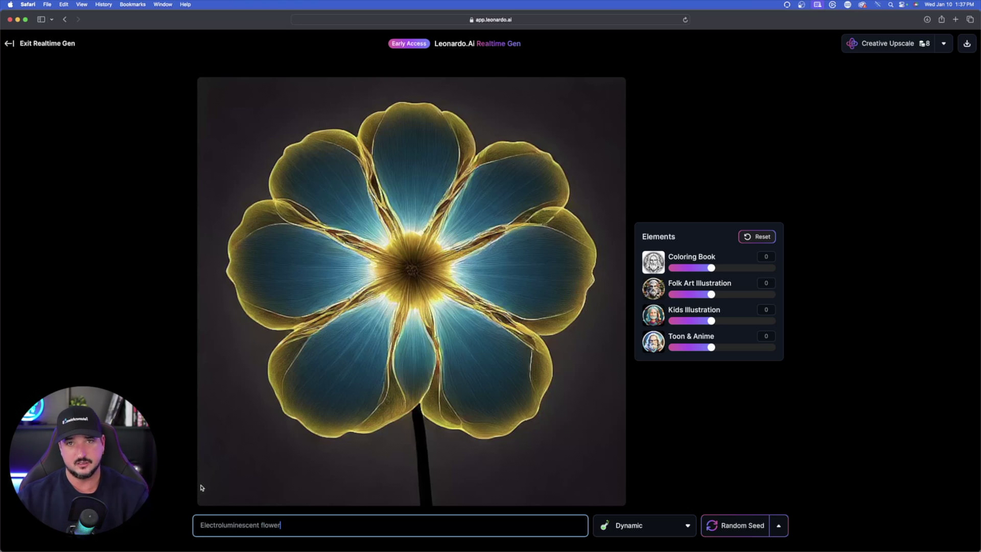
Paste the bioluminescent blue and purple flower prompt over it and switch the style to Environment
triple_click(312, 527)
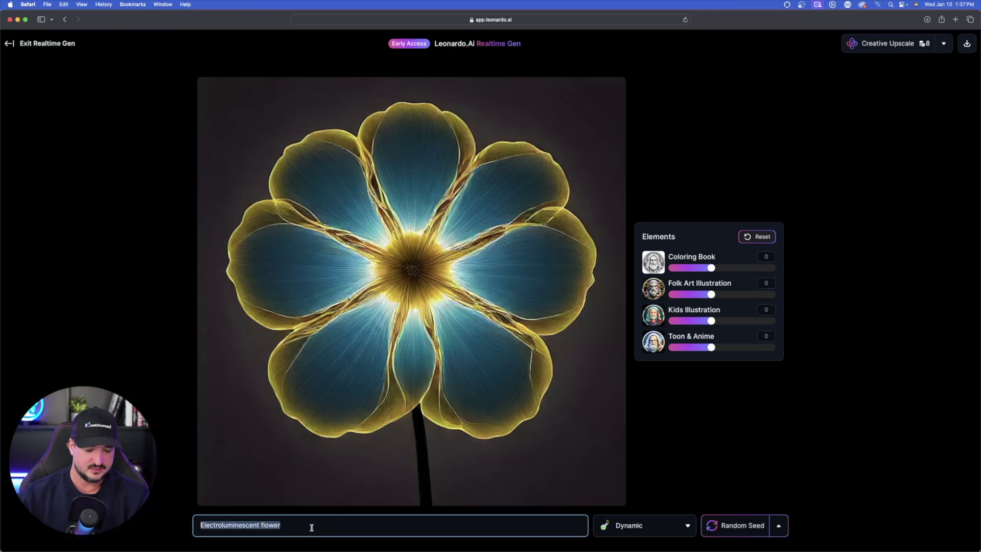
text(Bioluminescent flower, blue and purple gradient)
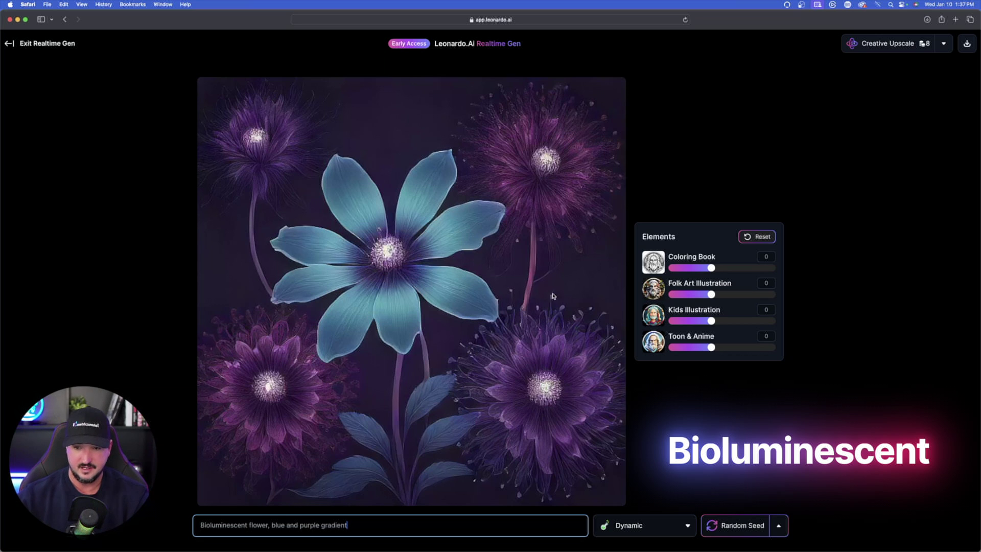
click(641, 526)
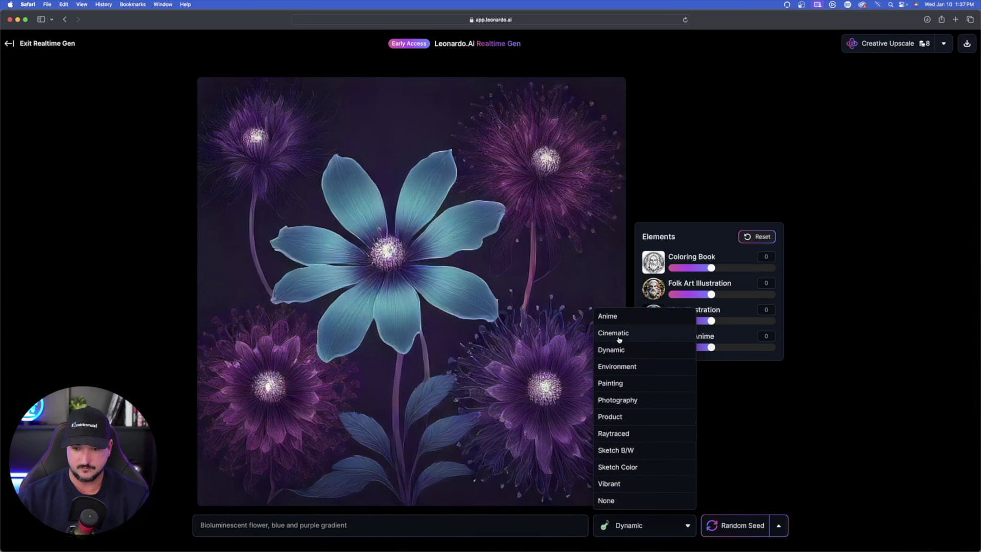
click(627, 366)
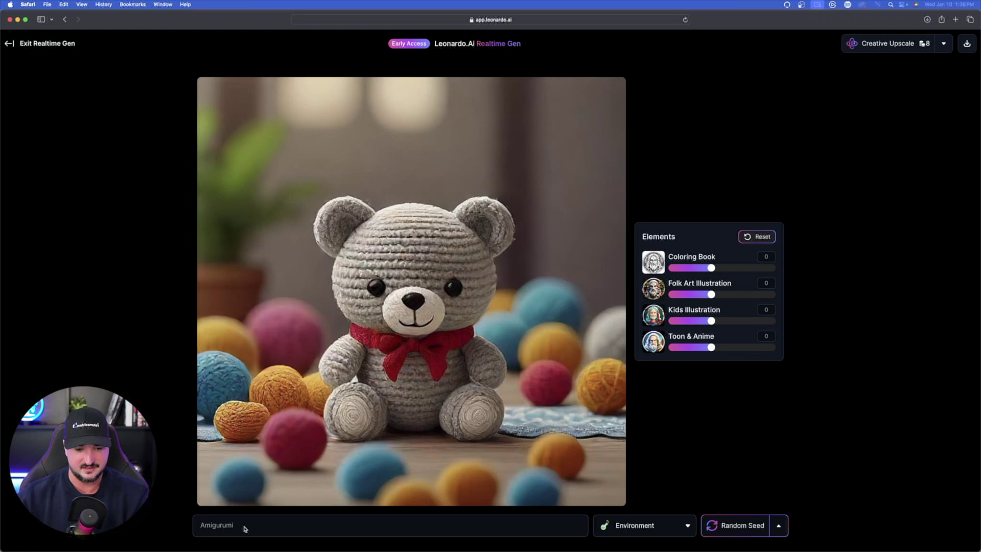
Add 'bunny' to the end of the Amigurumi prompt, correcting the last typed letter
click(244, 526)
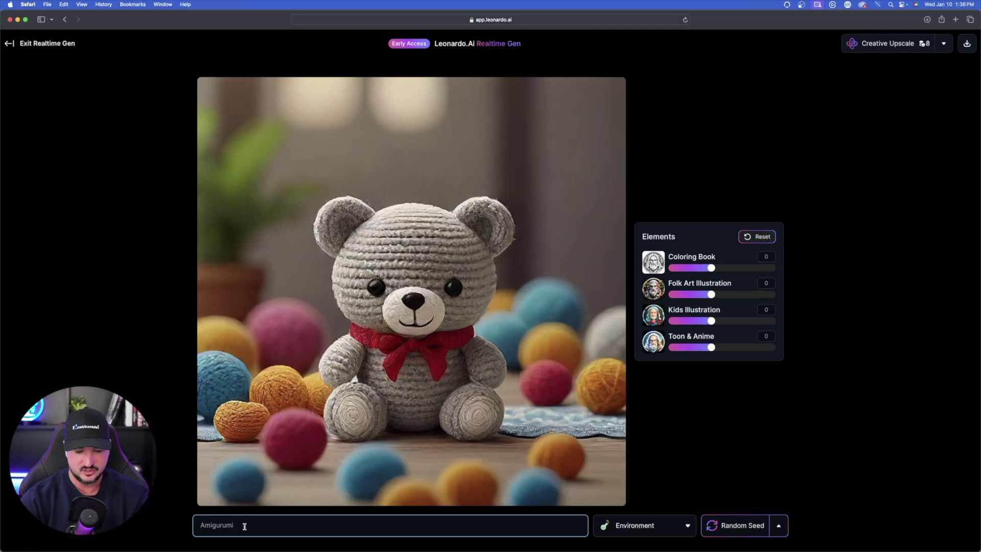
text(bunny)
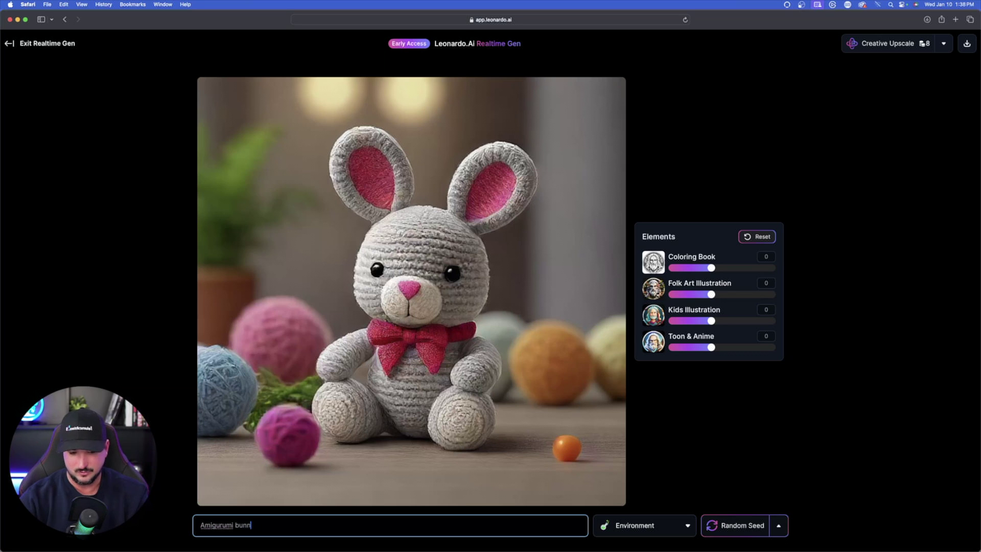
key(BackSpace)
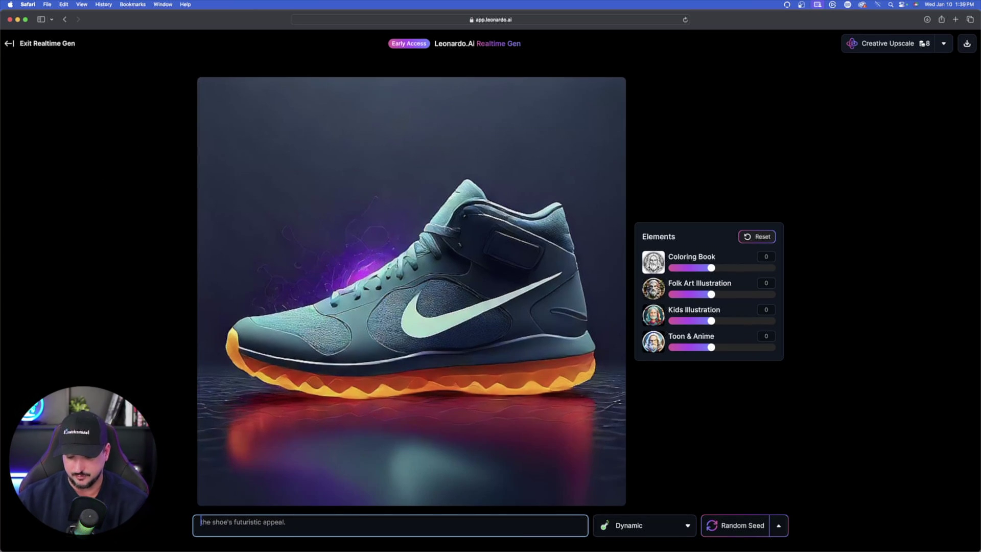
Restyle the Nike shoe as Product, then move Toon & Anime to -0.9 and near its maximum
scroll(288, 524, up, 1)
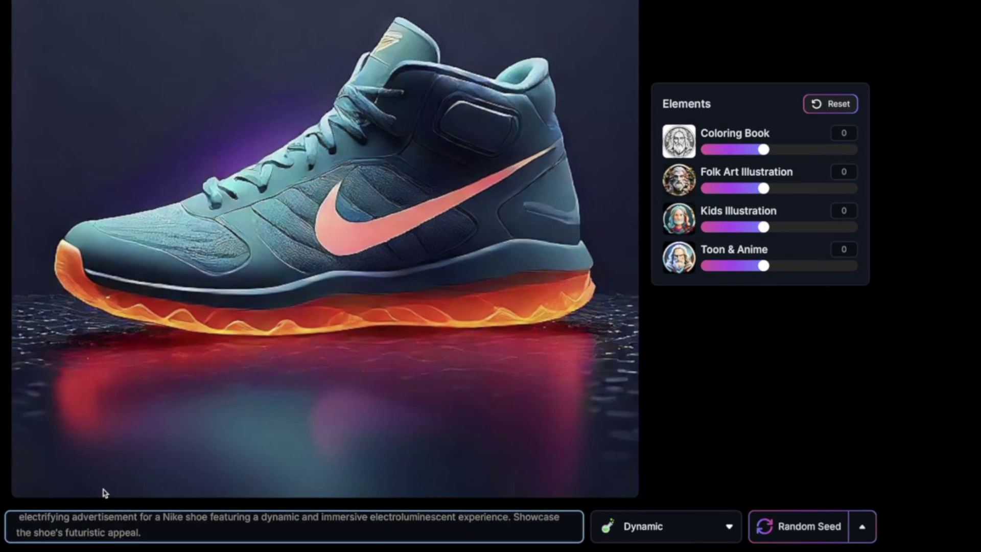
click(655, 540)
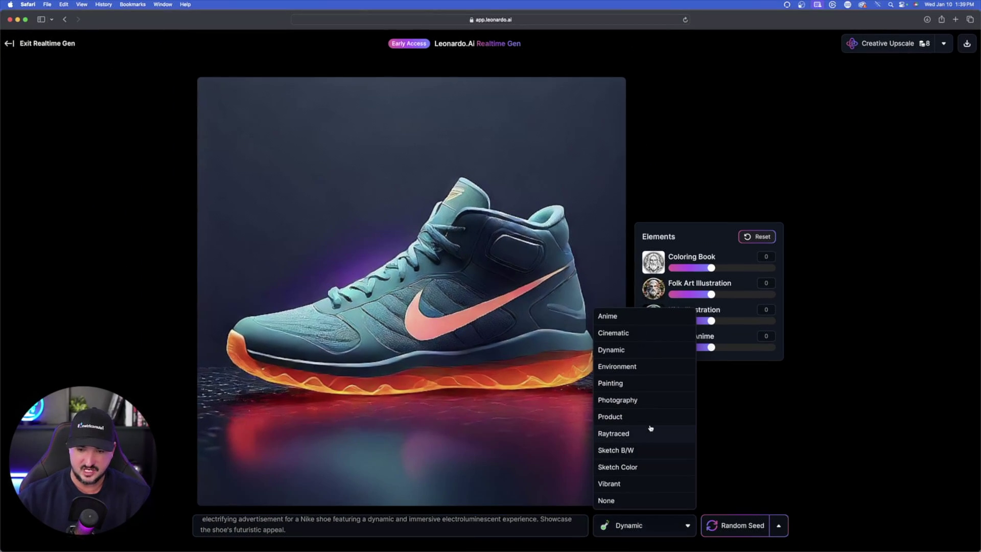
click(674, 371)
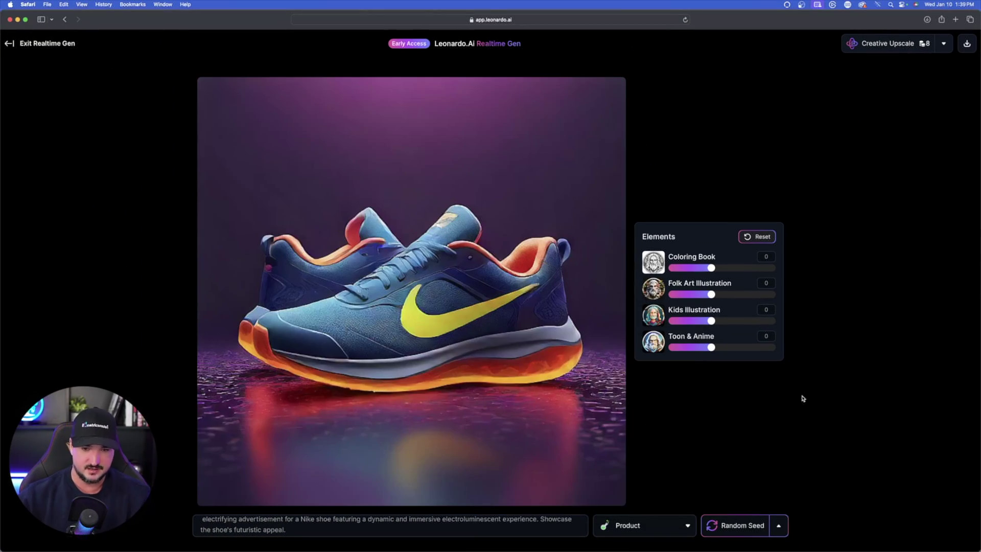
drag(711, 347, 673, 347)
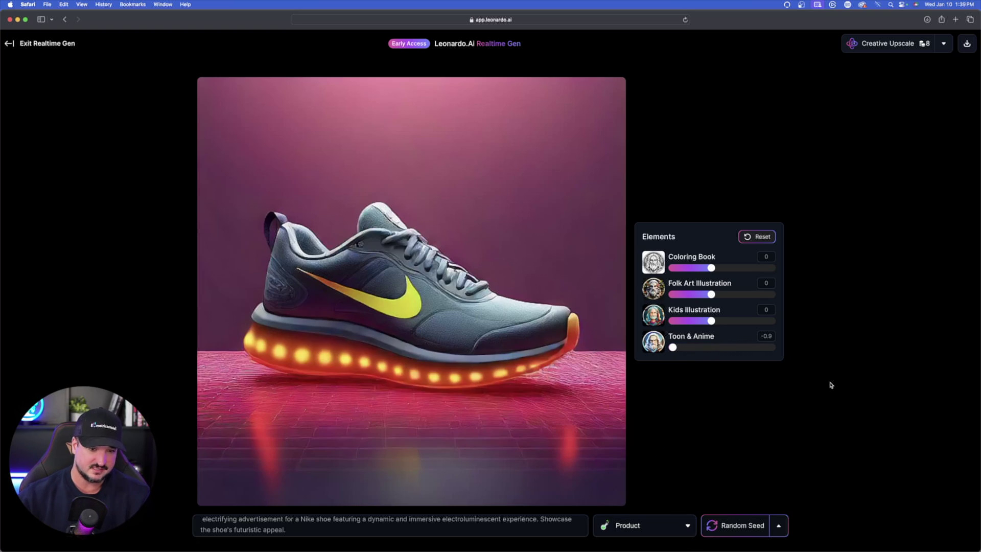
click(773, 347)
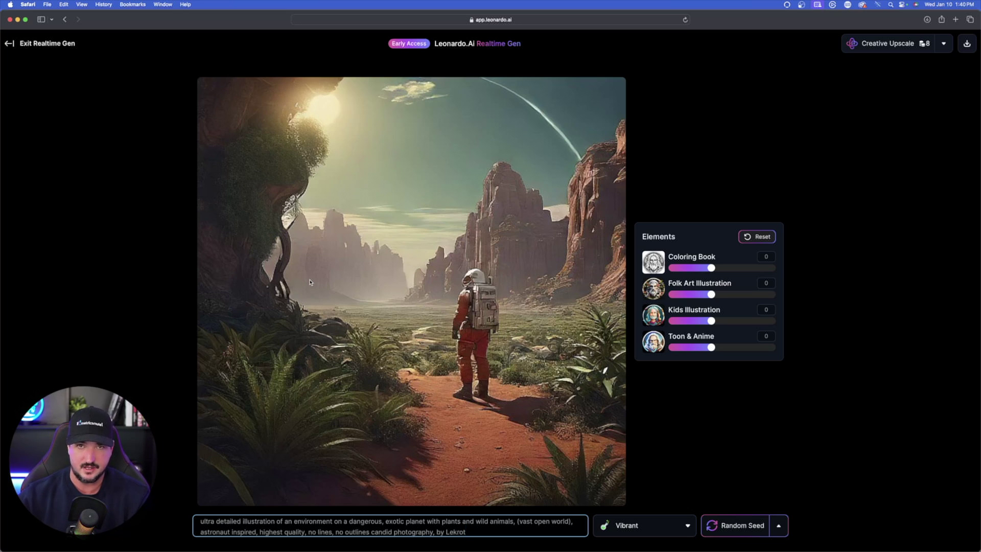
Raise Toon & Anime to 0.8, then preview the living room in Dynamic, Cinematic and Raytraced
drag(711, 347, 737, 321)
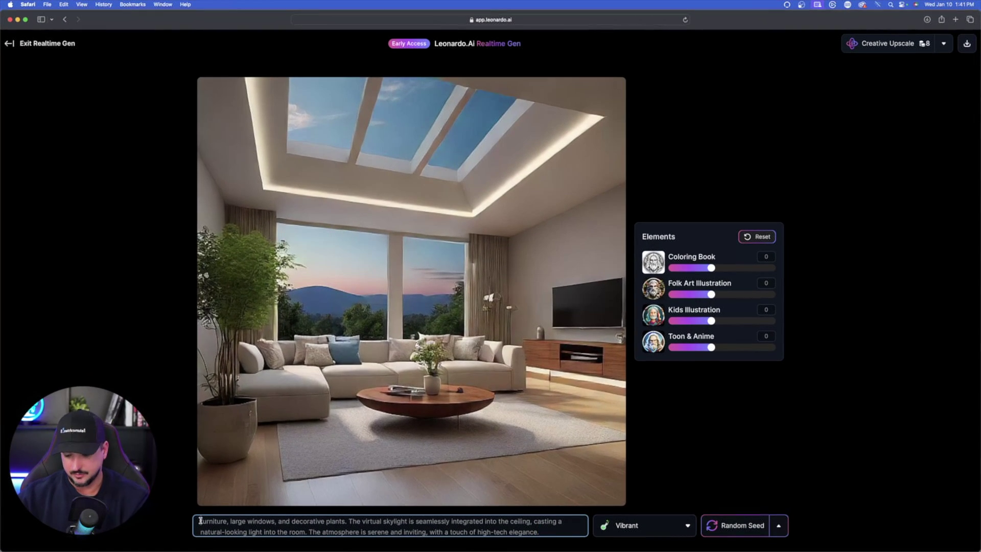
click(200, 520)
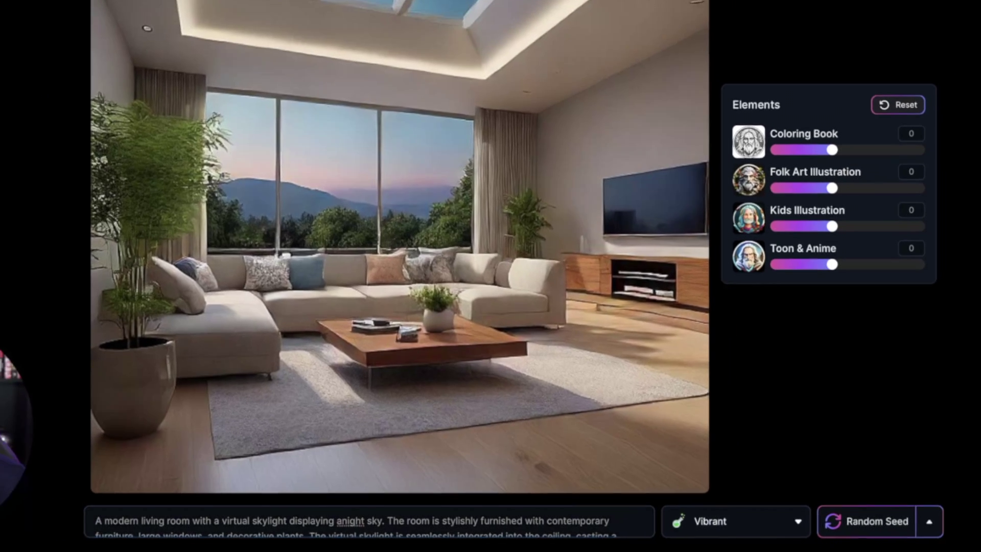
click(731, 522)
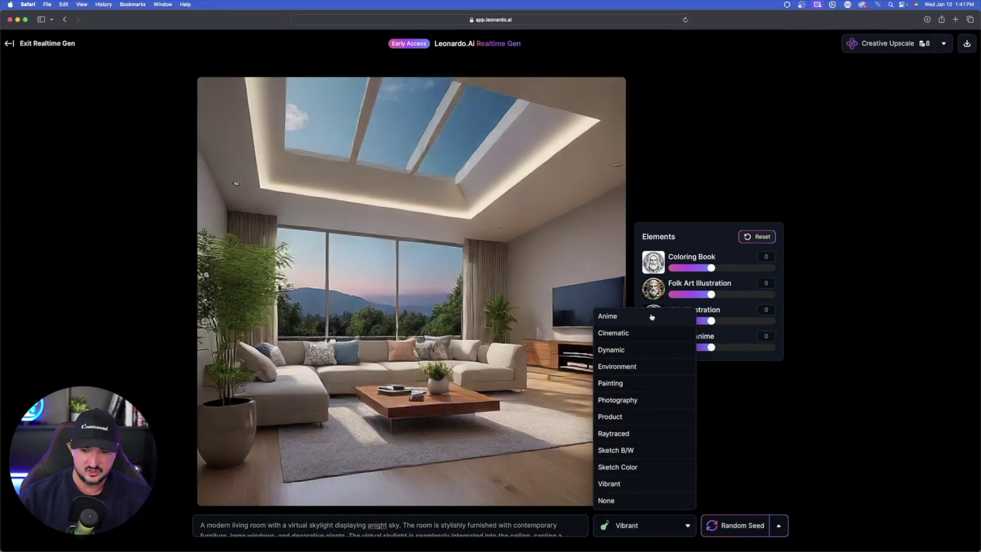
click(629, 350)
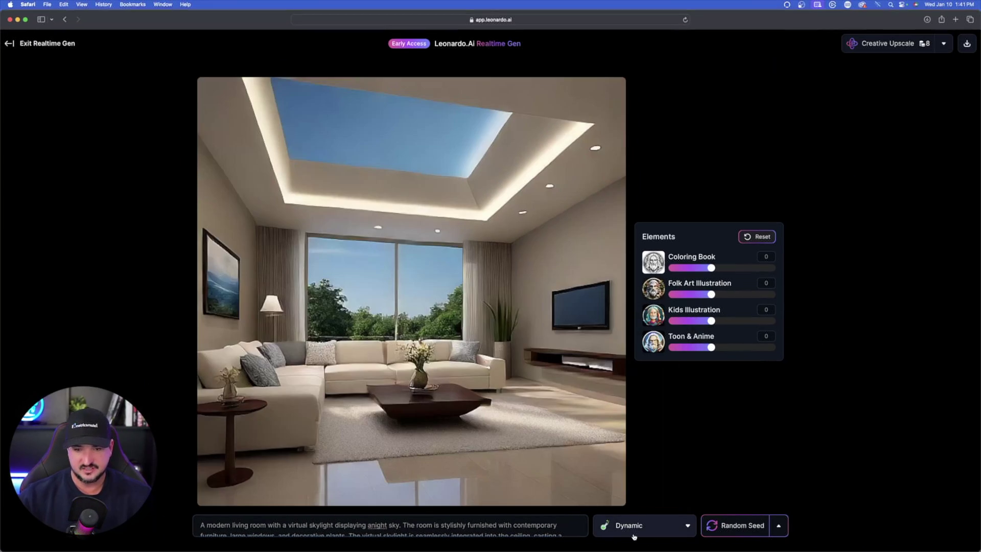
click(639, 534)
click(621, 334)
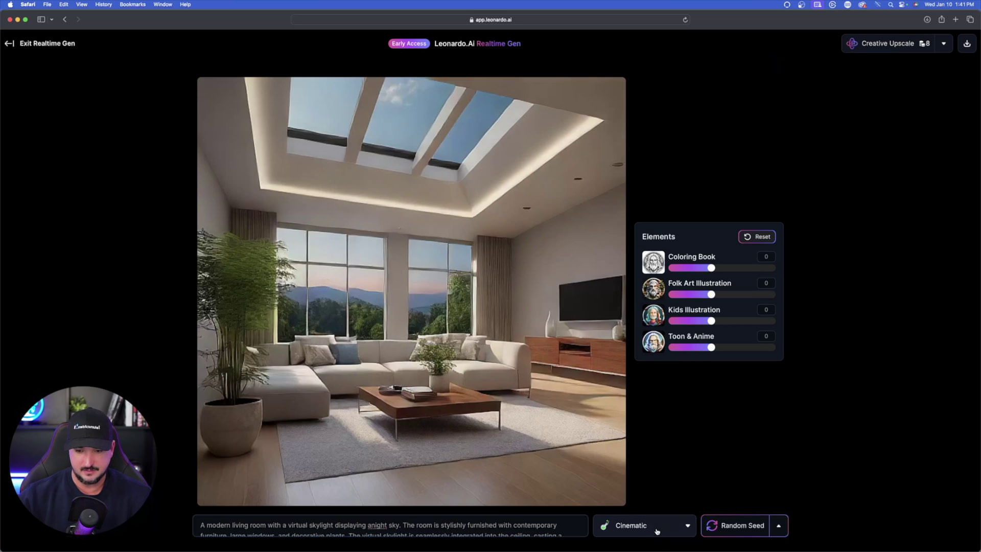
click(649, 524)
click(636, 434)
Clear the entire living room prompt text
click(389, 525)
key(super+a)
key(BackSpace)
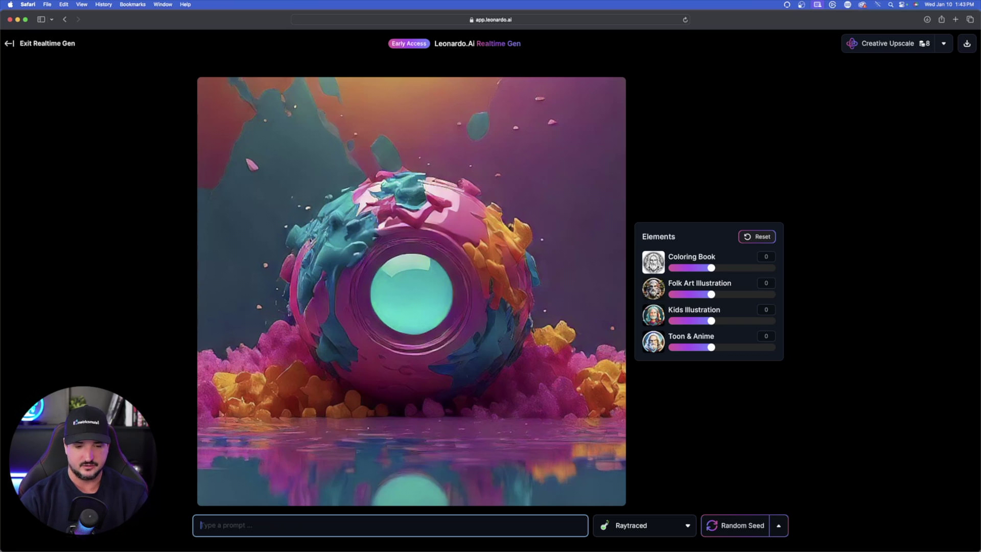
Draft colour-explosion prompts, ending with 'gradient color burst smoke with colors blue, purple, orange'
text(background vapor wa)
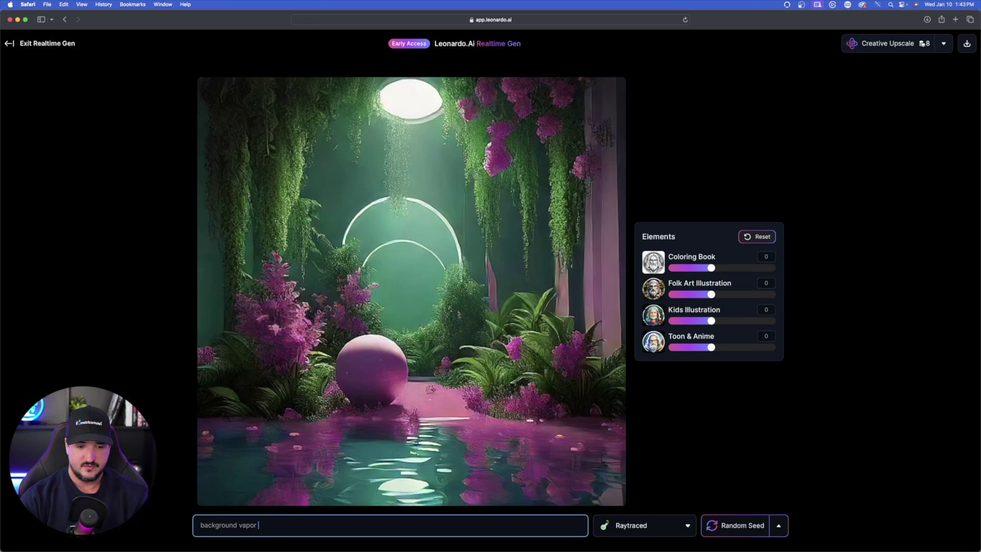
key(BackSpace)
key(BackSpace)
text(col)
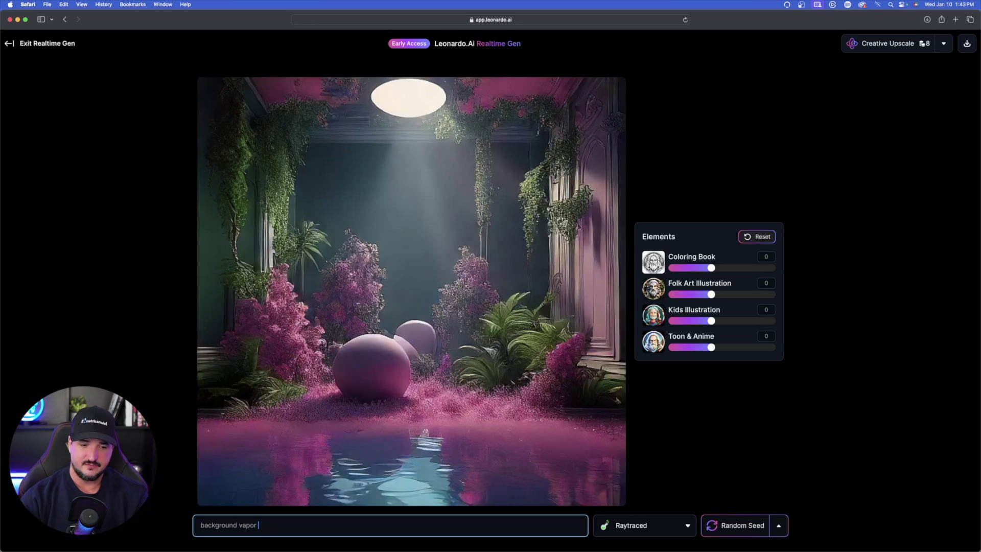
text(or explosion blu)
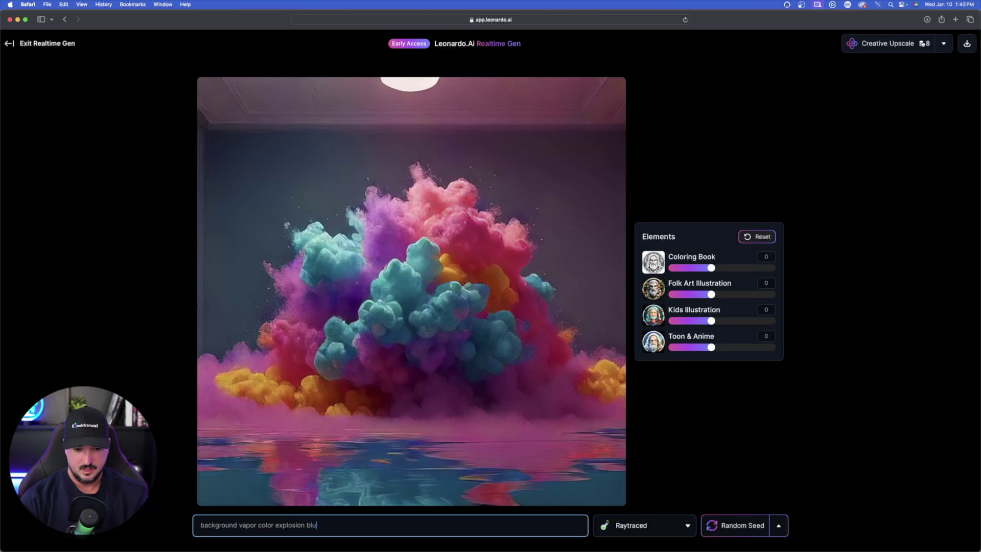
text(e and purple colors)
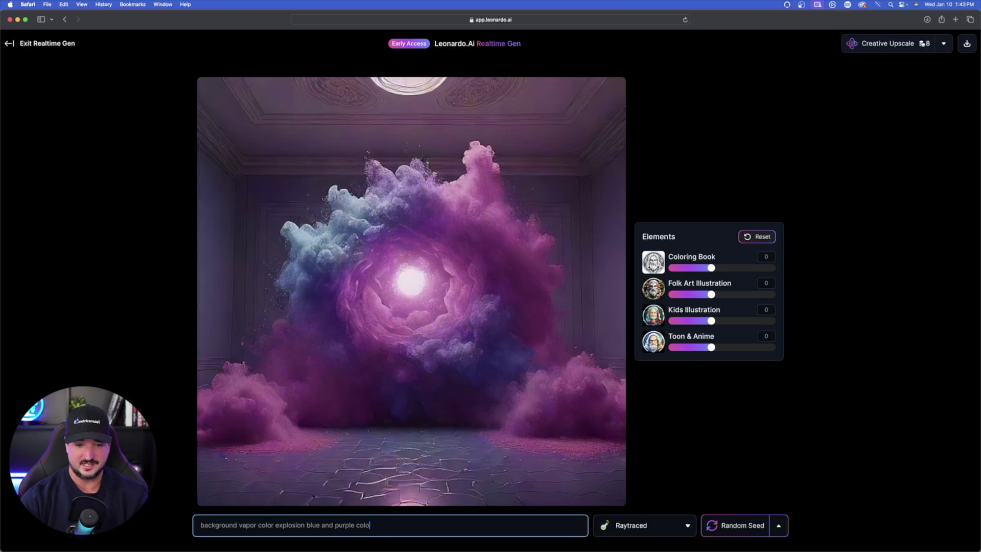
key(BackSpace)
key(BackSpace)
key(BackSpace)
key(BackSpace)
key(BackSpace)
key(BackSpace)
key(BackSpace)
key(BackSpace)
key(BackSpace)
key(BackSpace)
text(green)
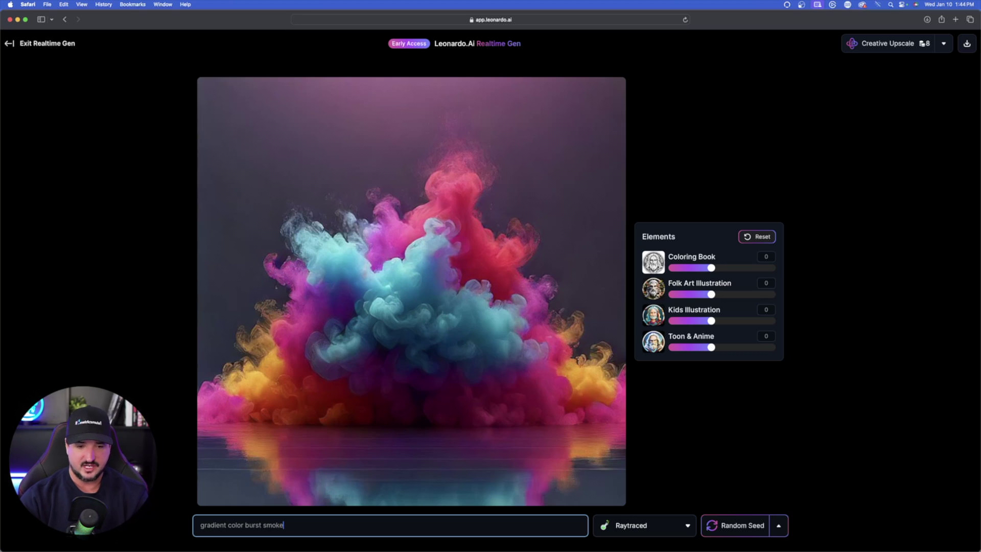
text(with colors blue and pink)
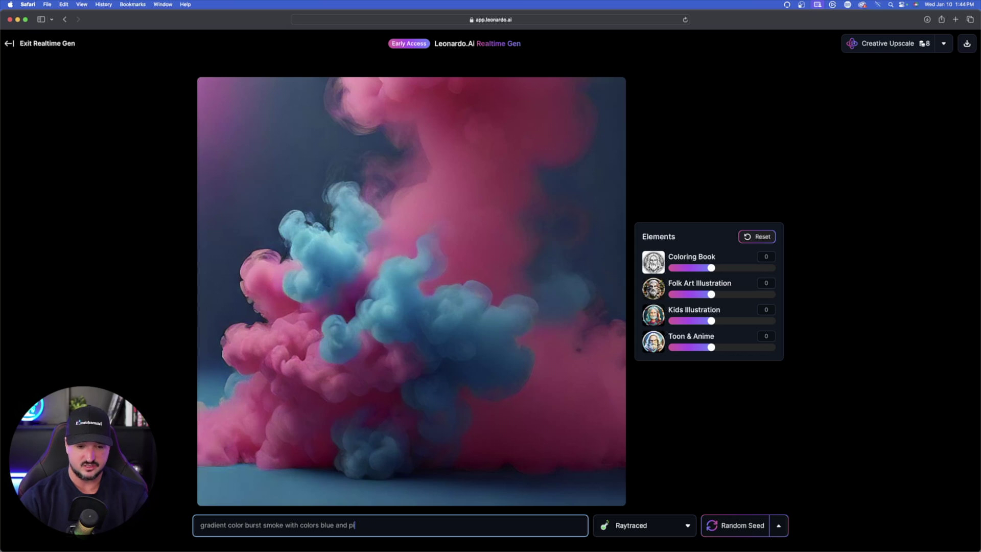
key(BackSpace)
key(BackSpace)
key(BackSpace)
key(BackSpace)
key(BackSpace)
key(BackSpace)
key(BackSpace)
text(, purple, orange)
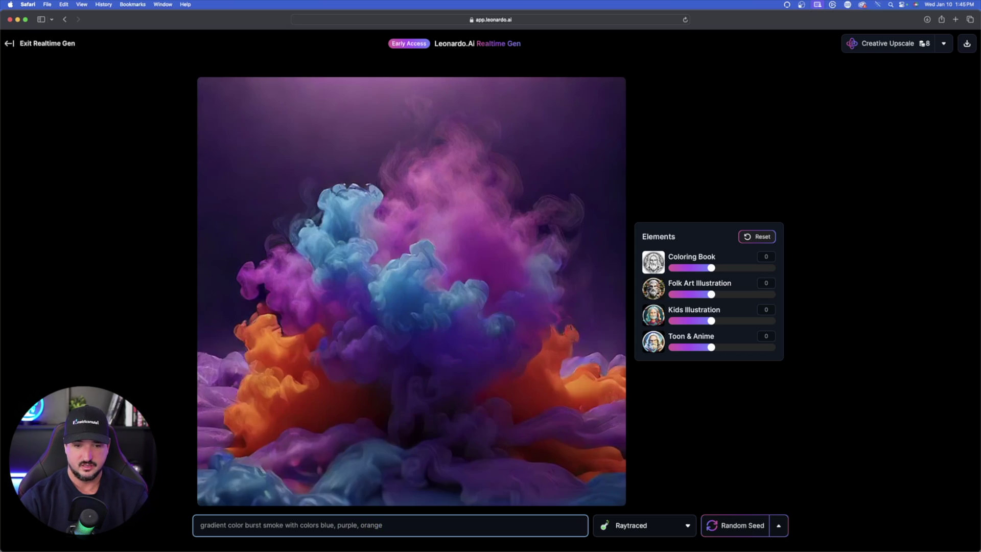